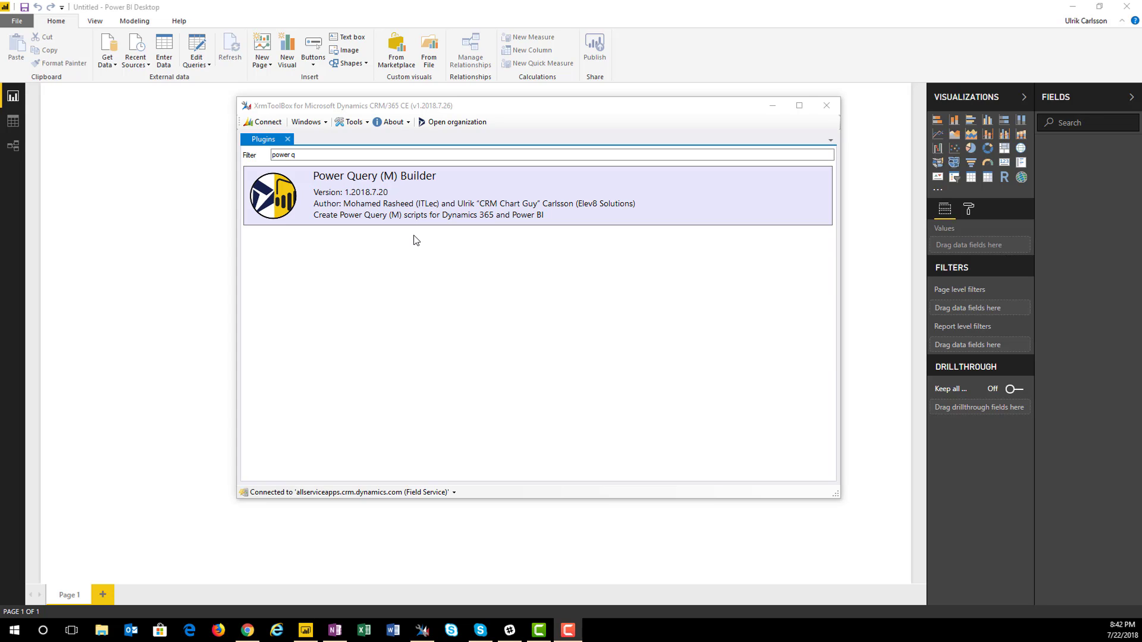
Open the Power Query (M) Builder plugin and load the entities from the connected organization.
left_click(507, 194)
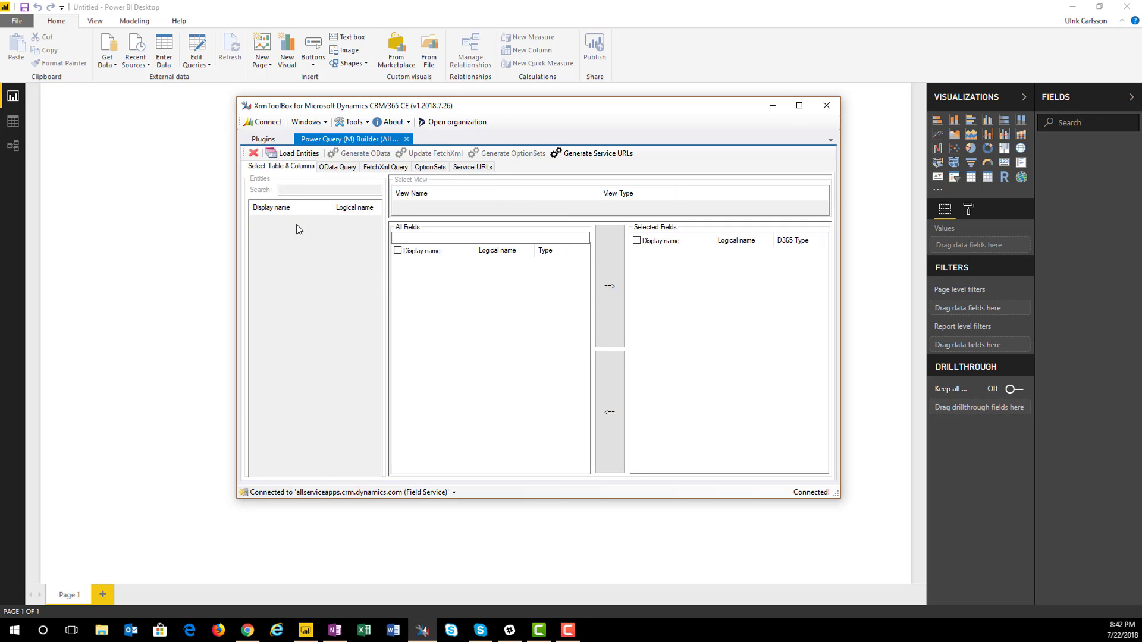
left_click(296, 153)
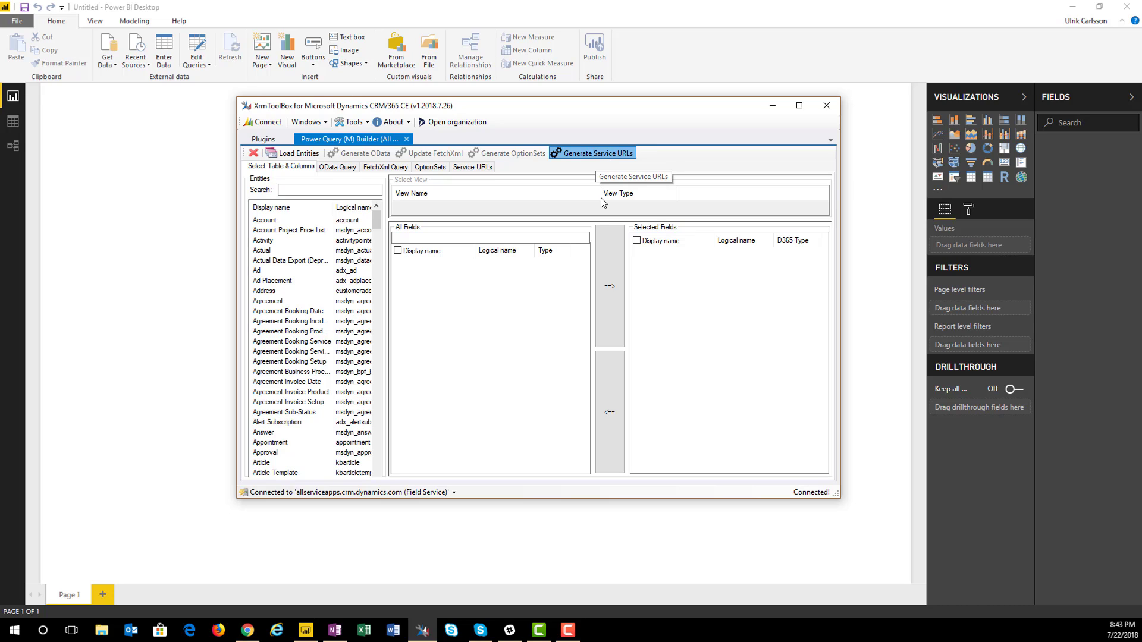
Generate the service URLs and copy the Dyn365CEBaseURL value.
left_click(593, 153)
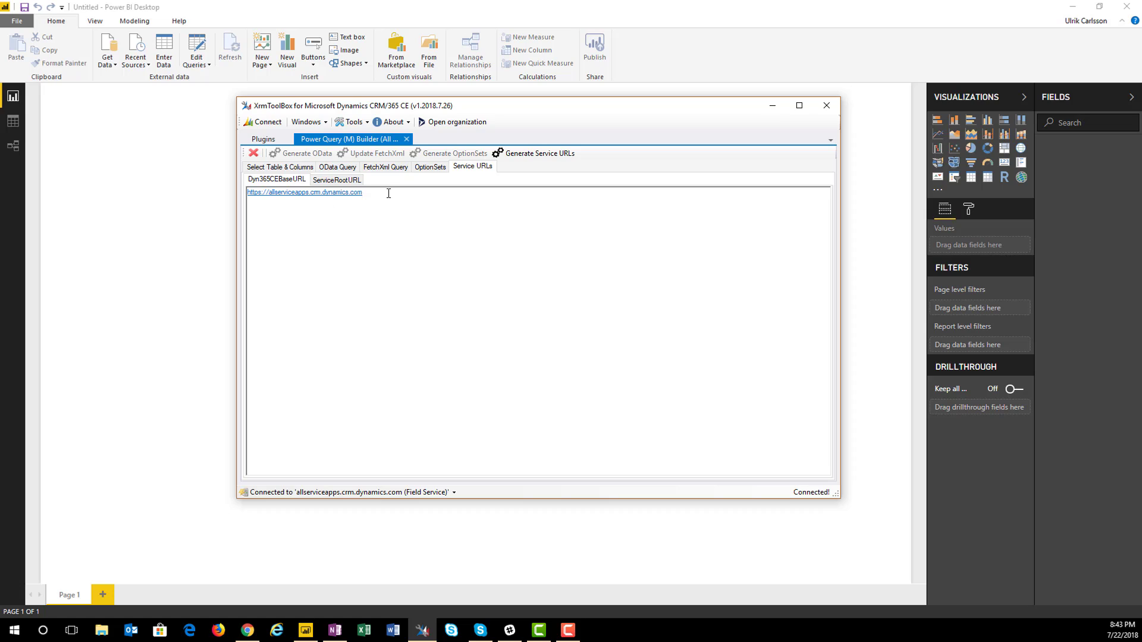
left_click(335, 180)
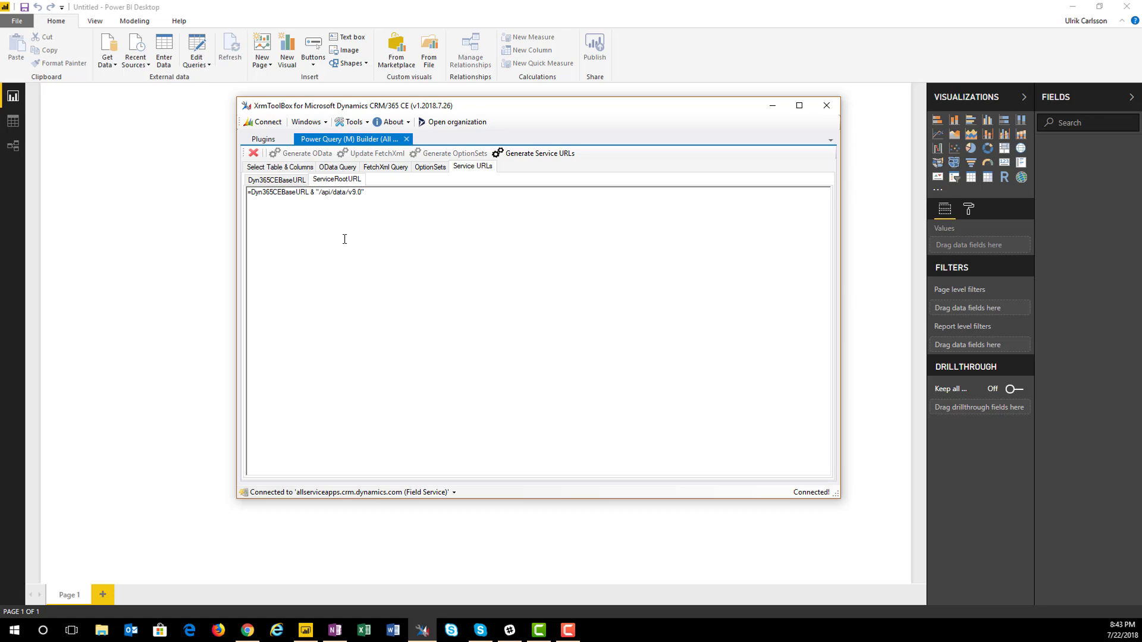
left_click(278, 179)
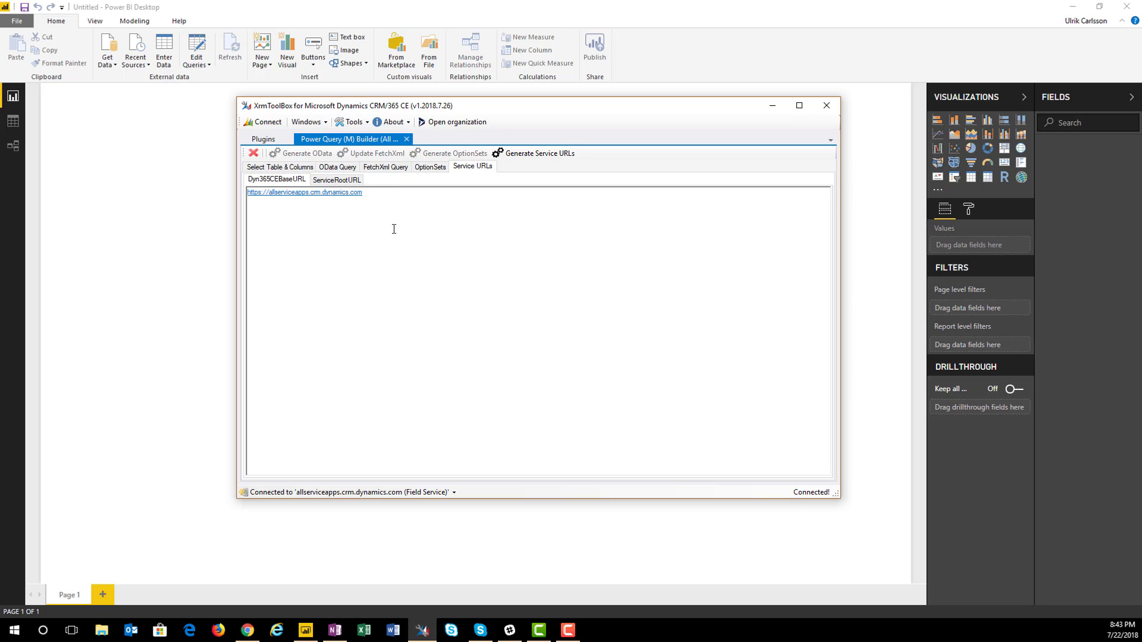
left_click_drag(244, 191, 511, 204)
key("ctrl+c")
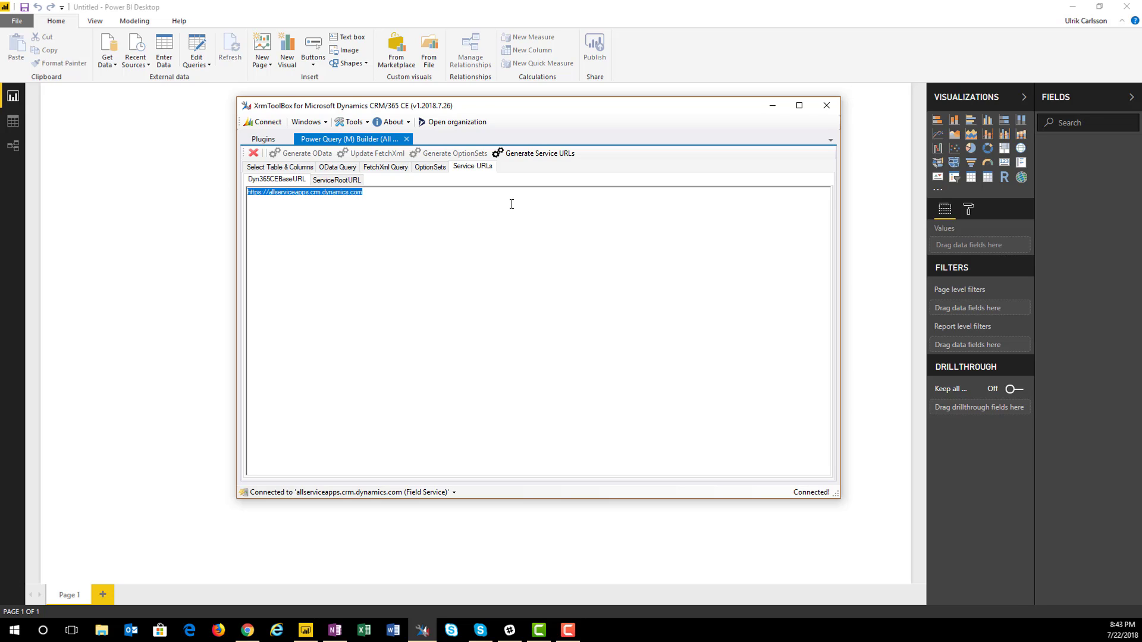
Switch to Power BI Desktop, open the Power Query Editor, and create a blank query containing the copied base URL.
left_click(165, 254)
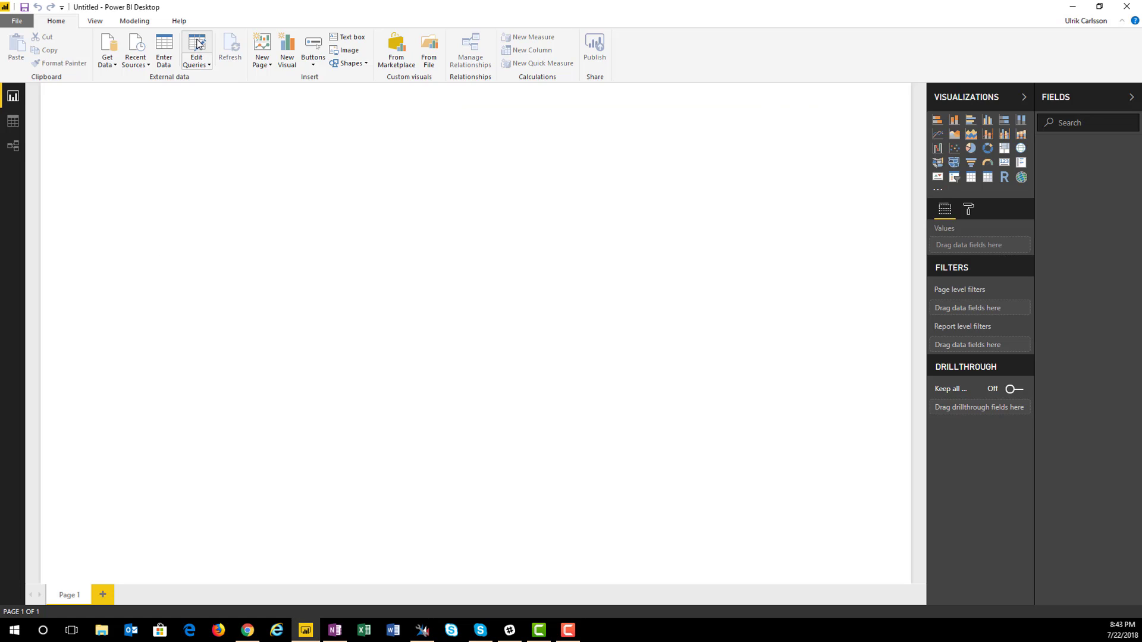
left_click(199, 46)
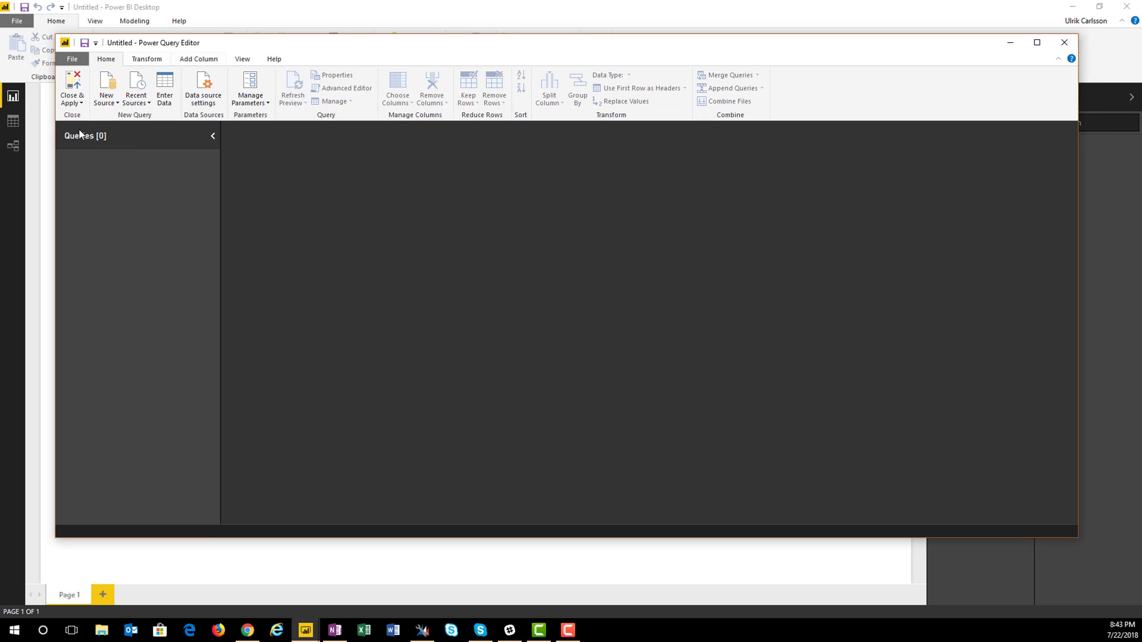
left_click(109, 105)
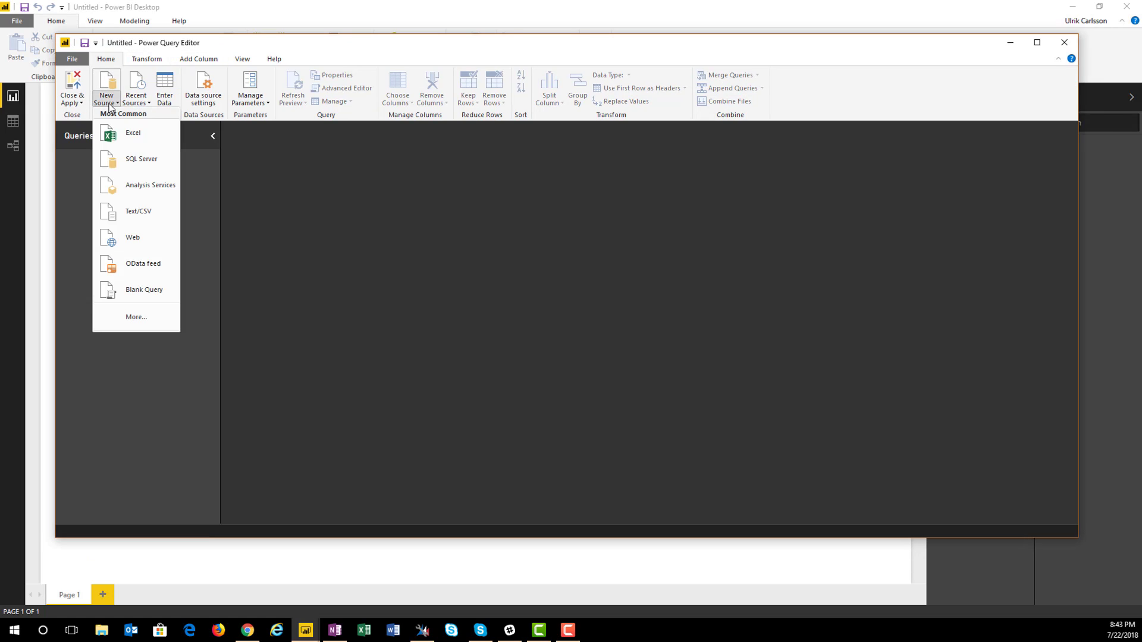
left_click(132, 291)
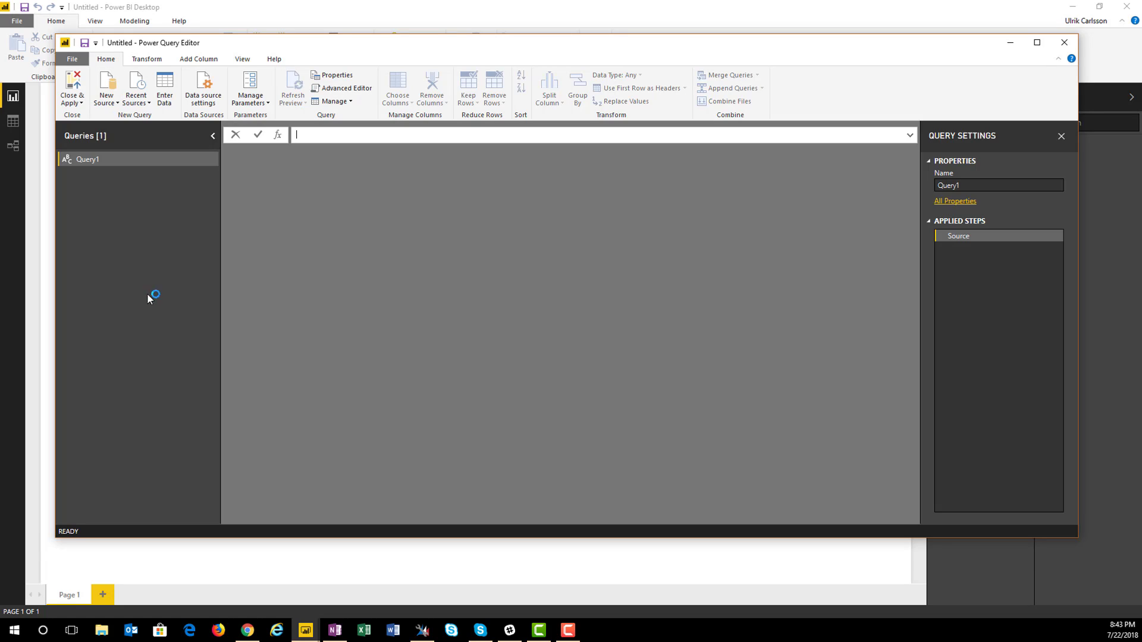
key("ctrl+v")
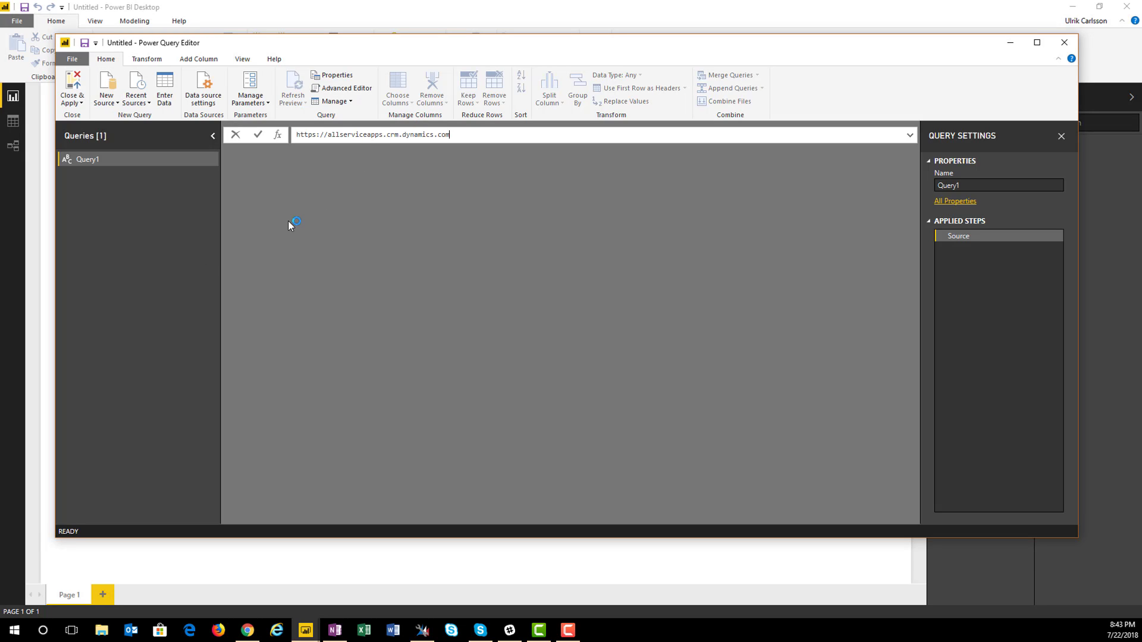
Rename the new blank query as Dyn365CEBaseURL.
double_click(88, 160)
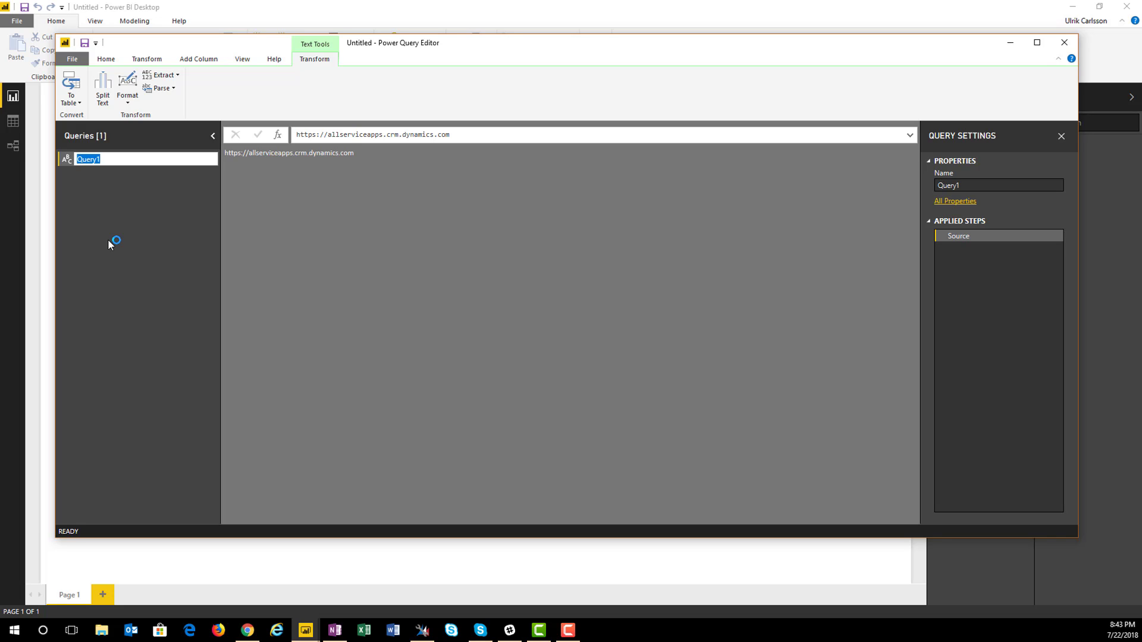
type("Dyn365CEBaseURL")
key("Return")
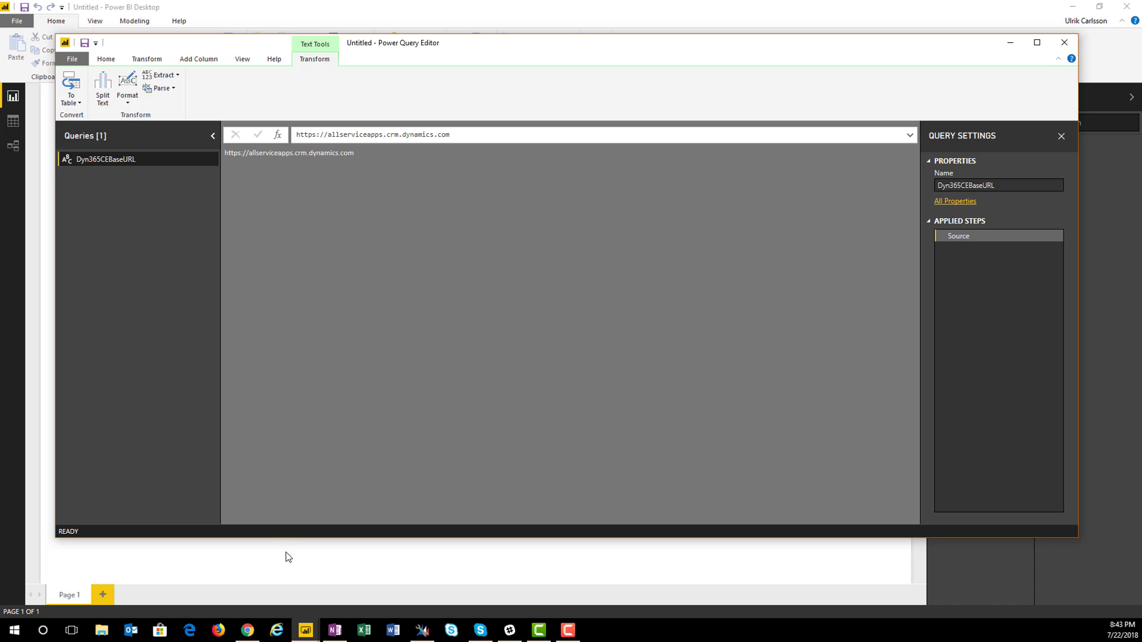
Switch to XrmToolBox and copy the whole ServiceRootURL expression.
left_click(419, 632)
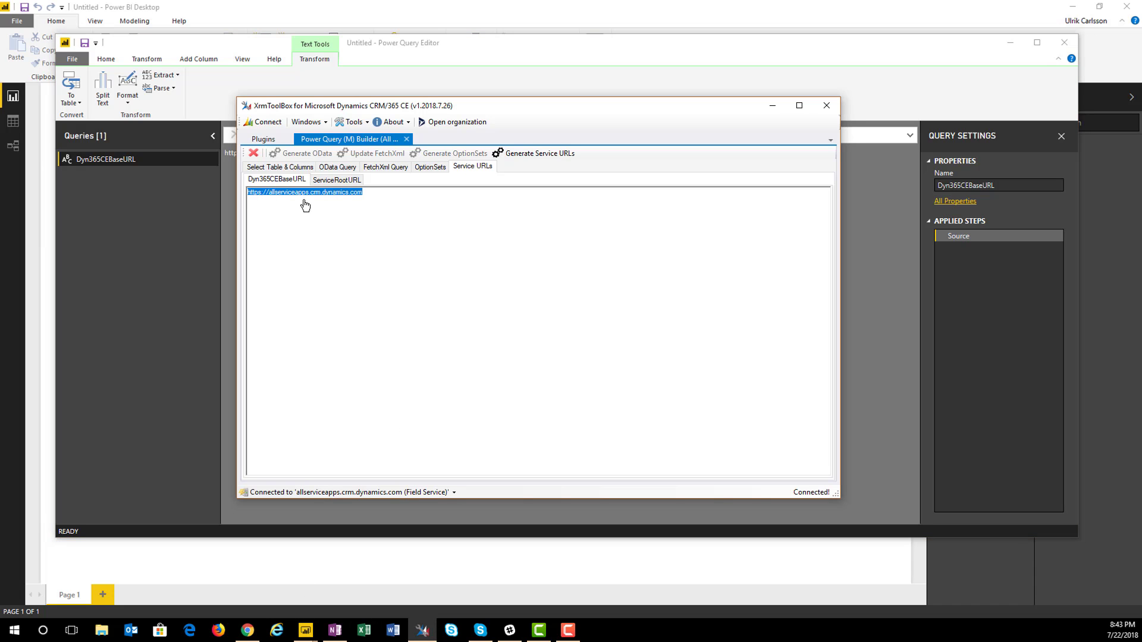
left_click(333, 179)
key("ctrl+a")
key("ctrl+c")
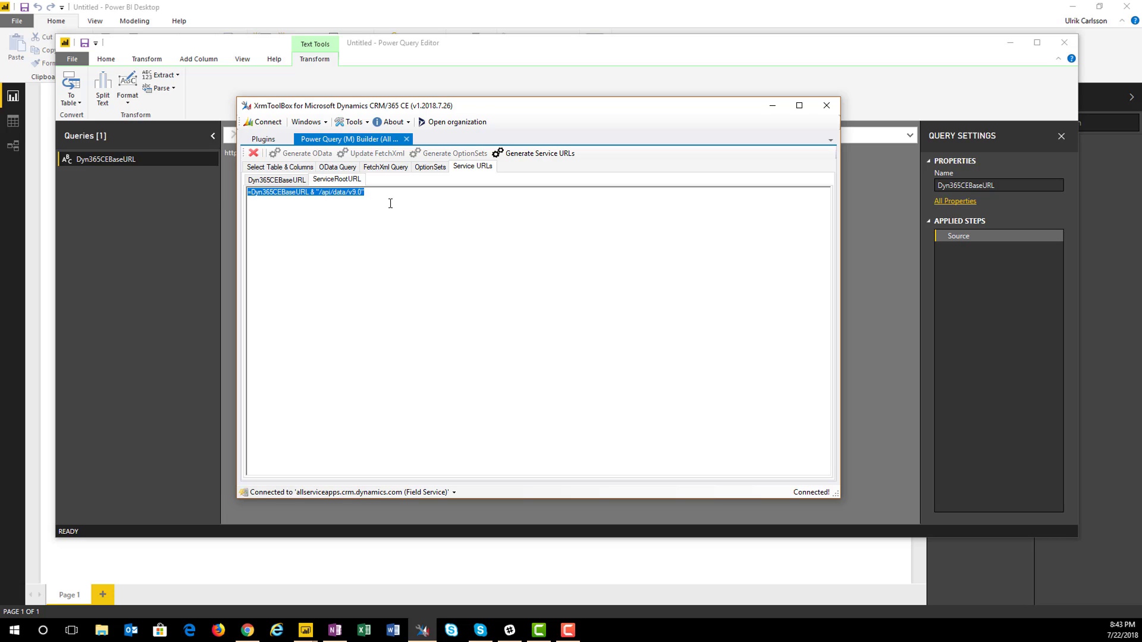
Back in the Power Query Editor, create a second blank query with the formula =Dyn365CEBaseURL & "/api/data/v9.0".
left_click(179, 283)
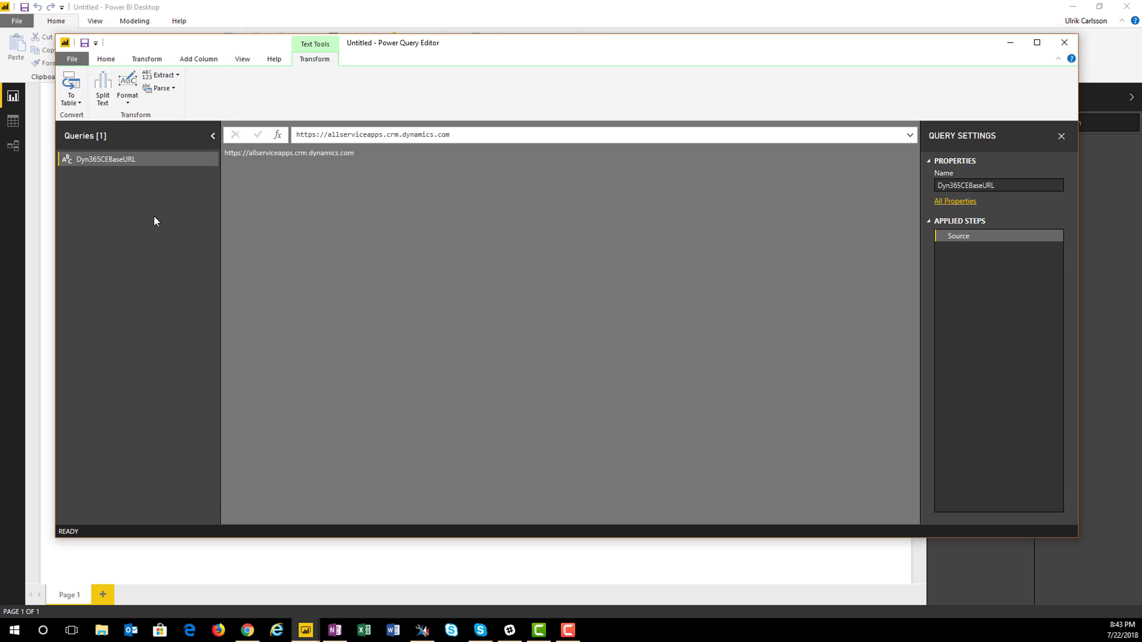
left_click(105, 62)
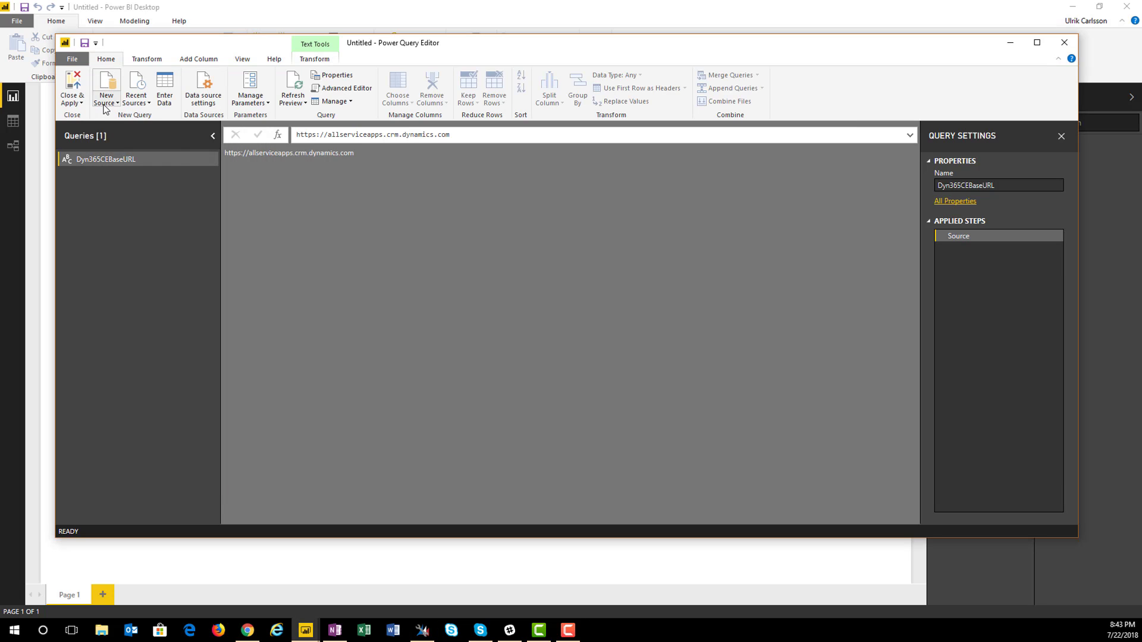
left_click(106, 103)
left_click(125, 293)
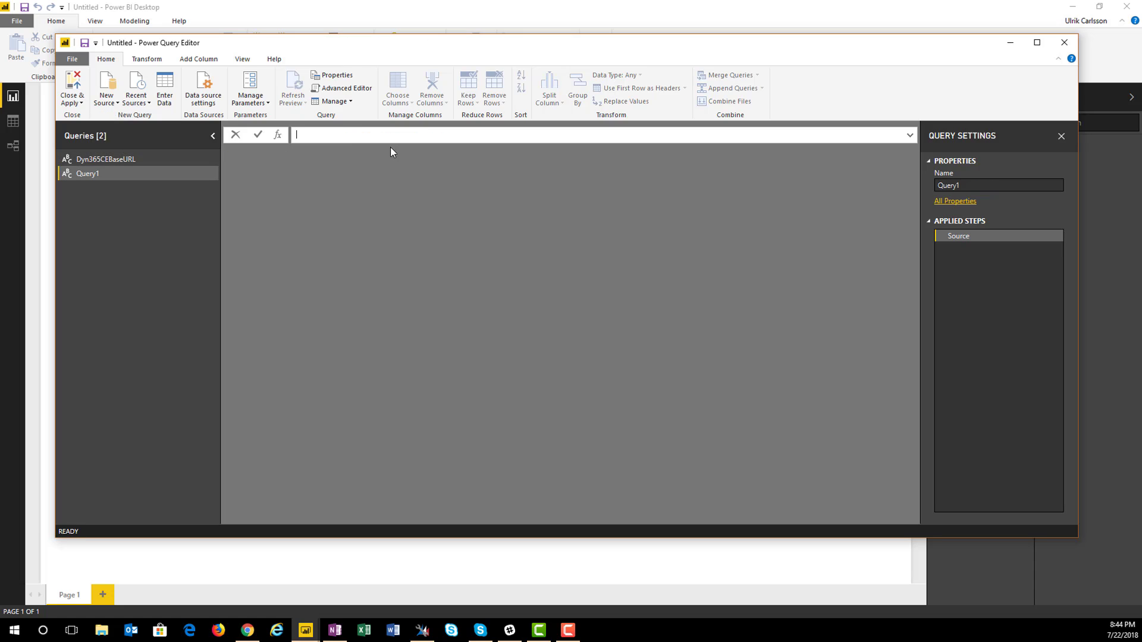
key("ctrl+v")
key("Return")
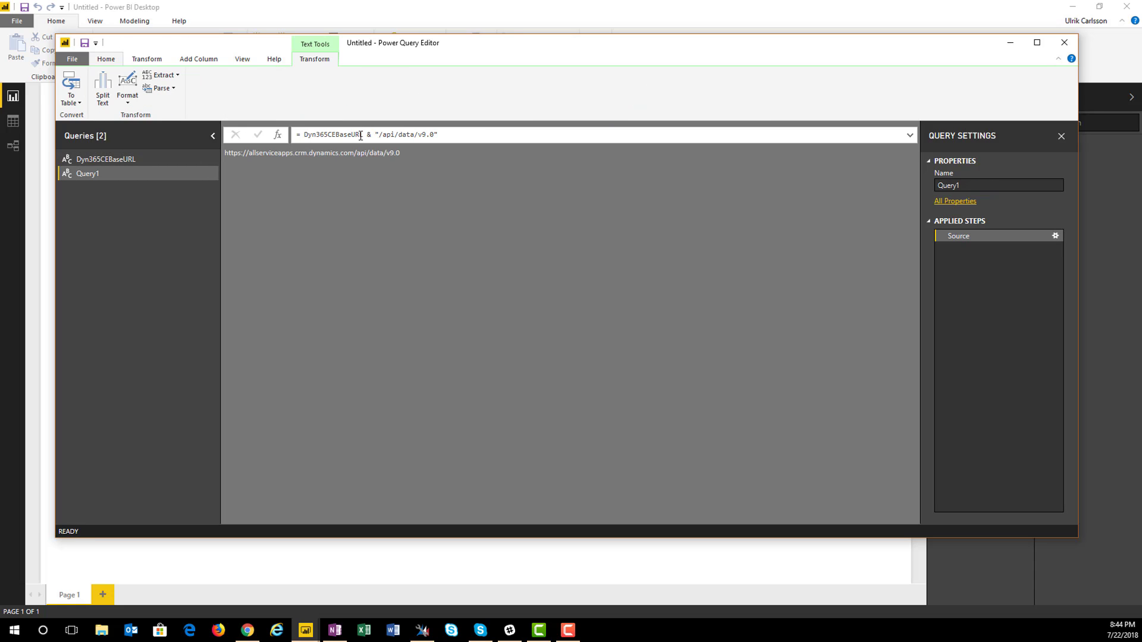
Rename the second query as ServiceRootURL and review the contents of both URL queries.
double_click(97, 173)
type("Ser")
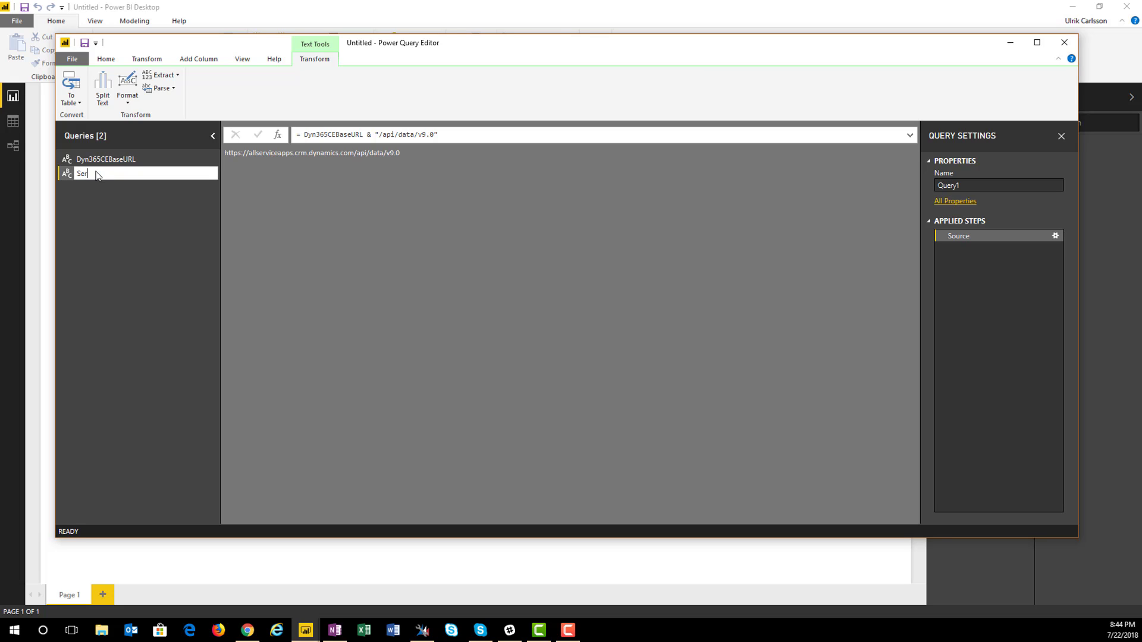
type("viceBootURL")
key("Return")
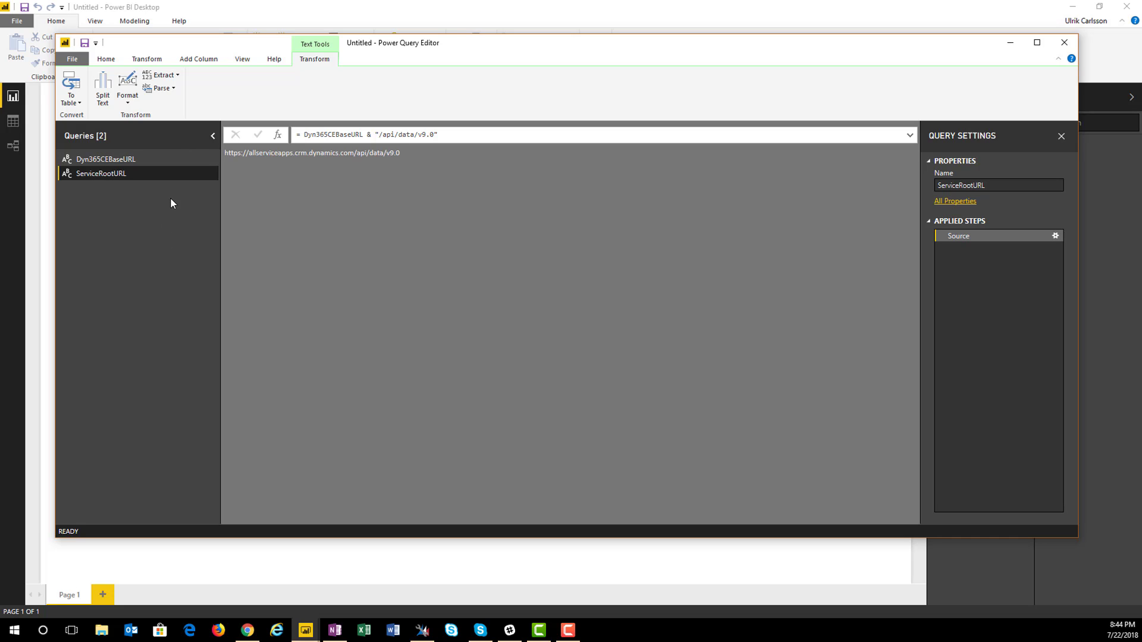
left_click(99, 159)
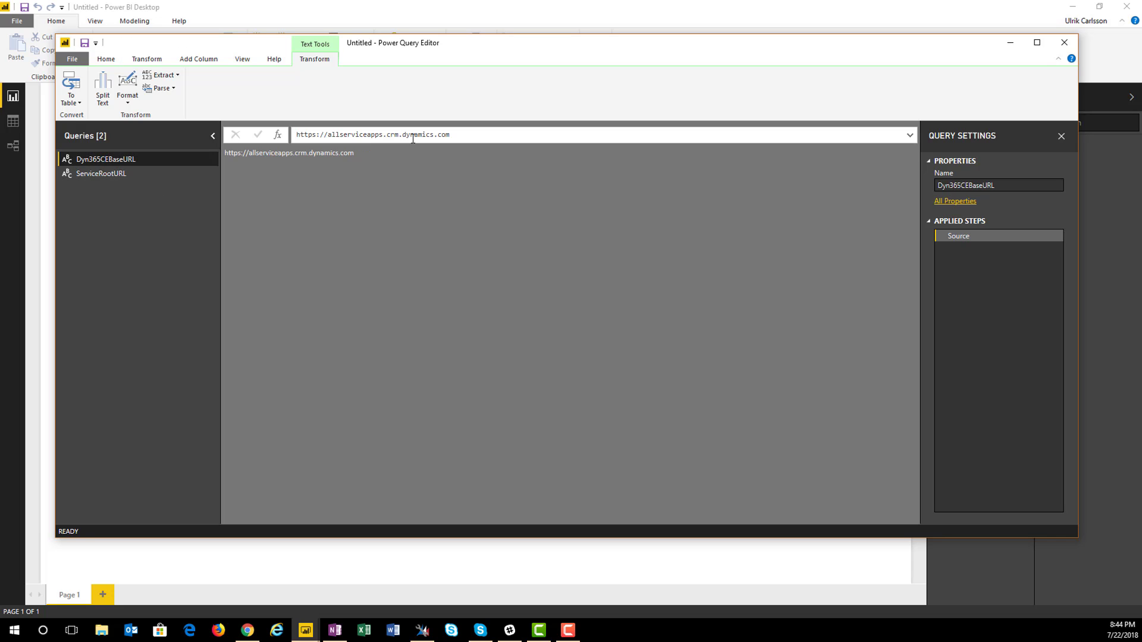
left_click(89, 175)
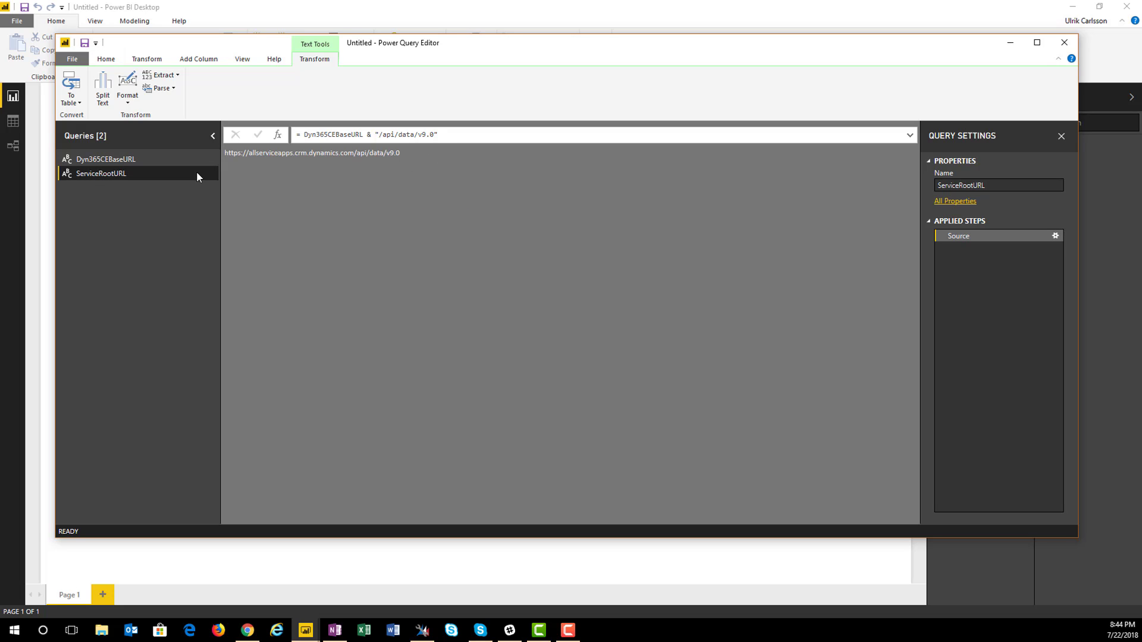
Switch to XrmToolBox and return to the table and column selection of Power Query (M) Builder.
left_click(419, 632)
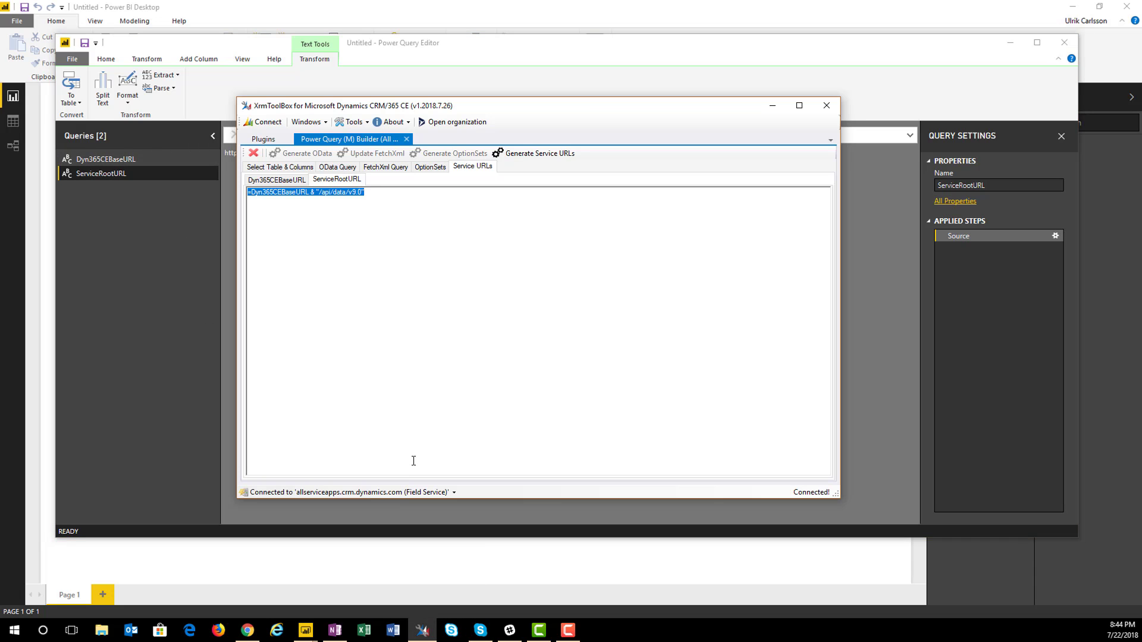
left_click(301, 168)
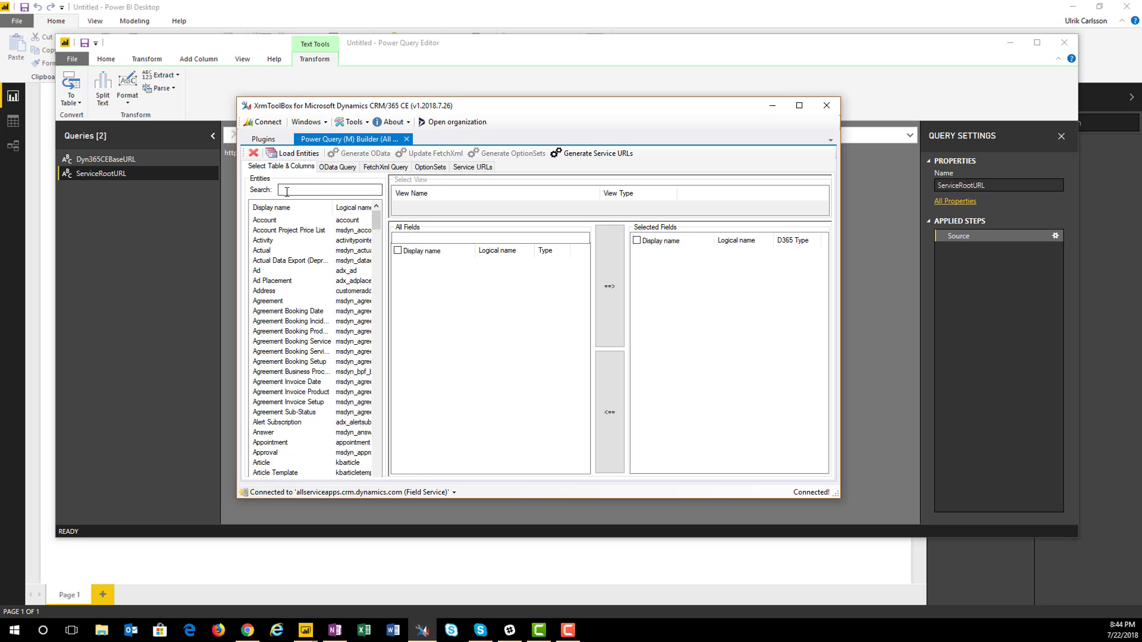
Try out the entity search with the terms "op", "case" and "inciden".
left_click(287, 191)
type("op")
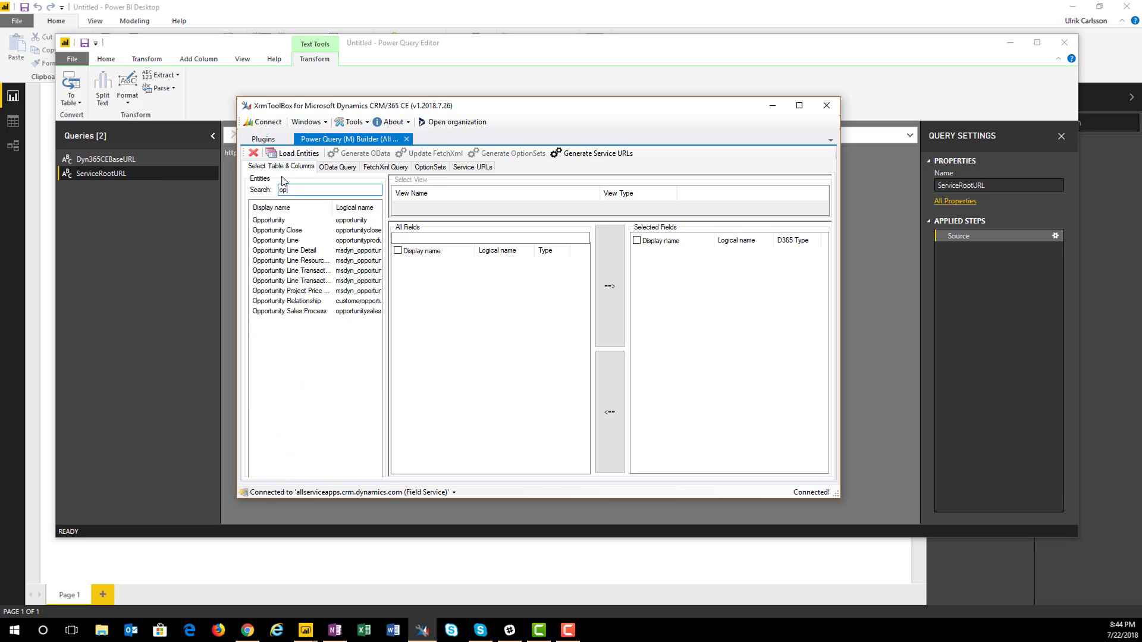
key("BackSpace")
key("BackSpace")
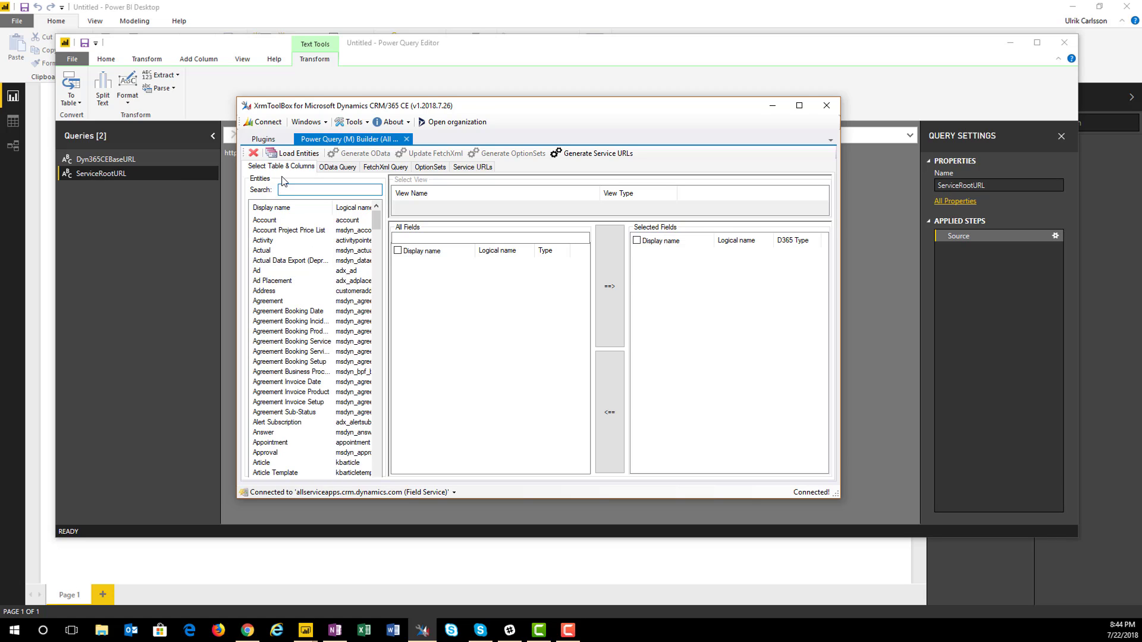
type("case")
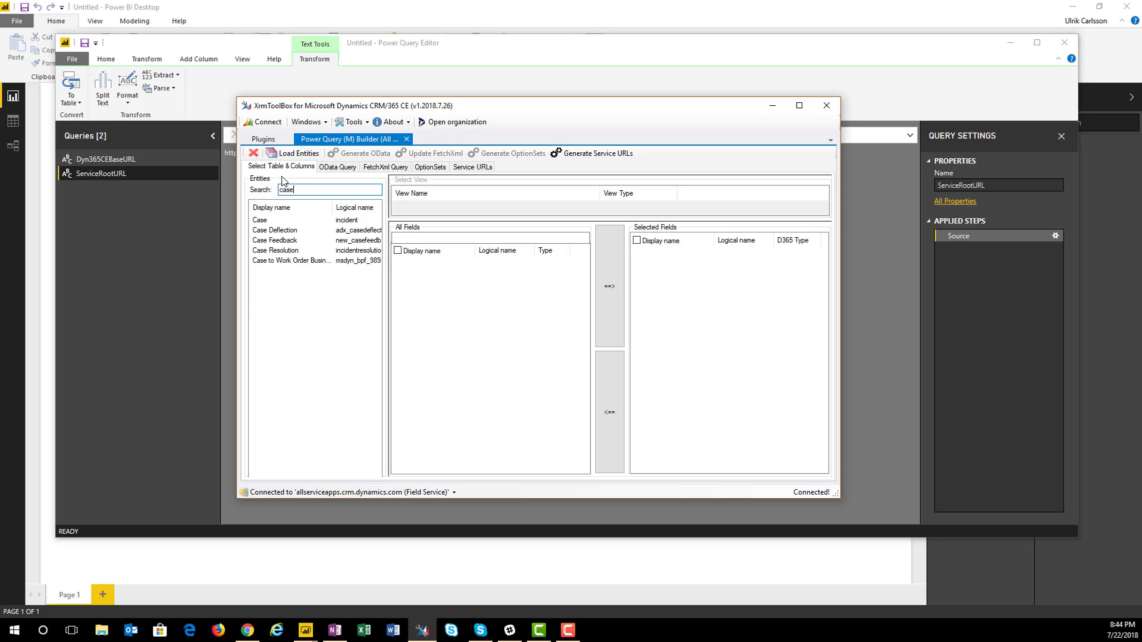
key("BackSpace")
key("BackSpace")
key("BackSpace")
key("BackSpace")
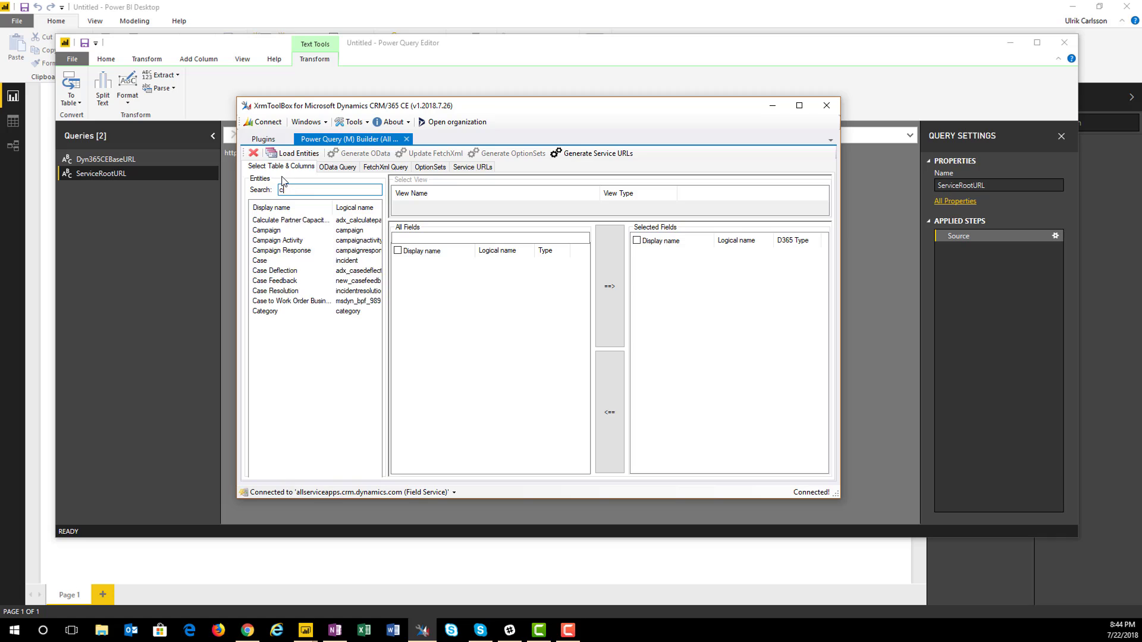
type("inciden")
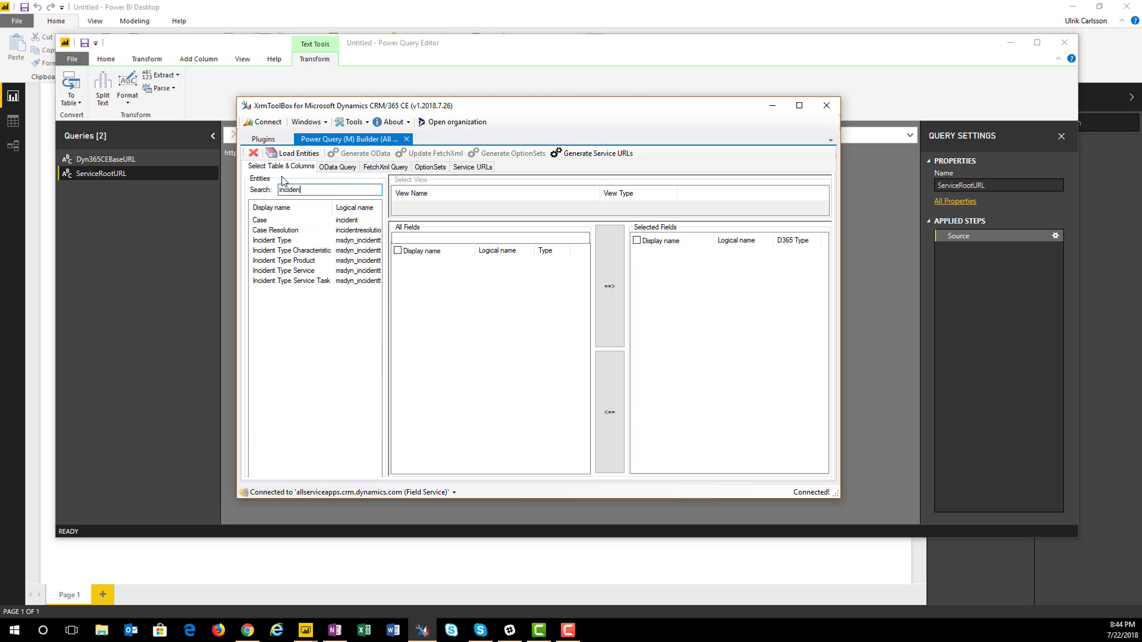
Filter the entities by "oppo" and select the Opportunity entity.
double_click(316, 189)
type("oppo")
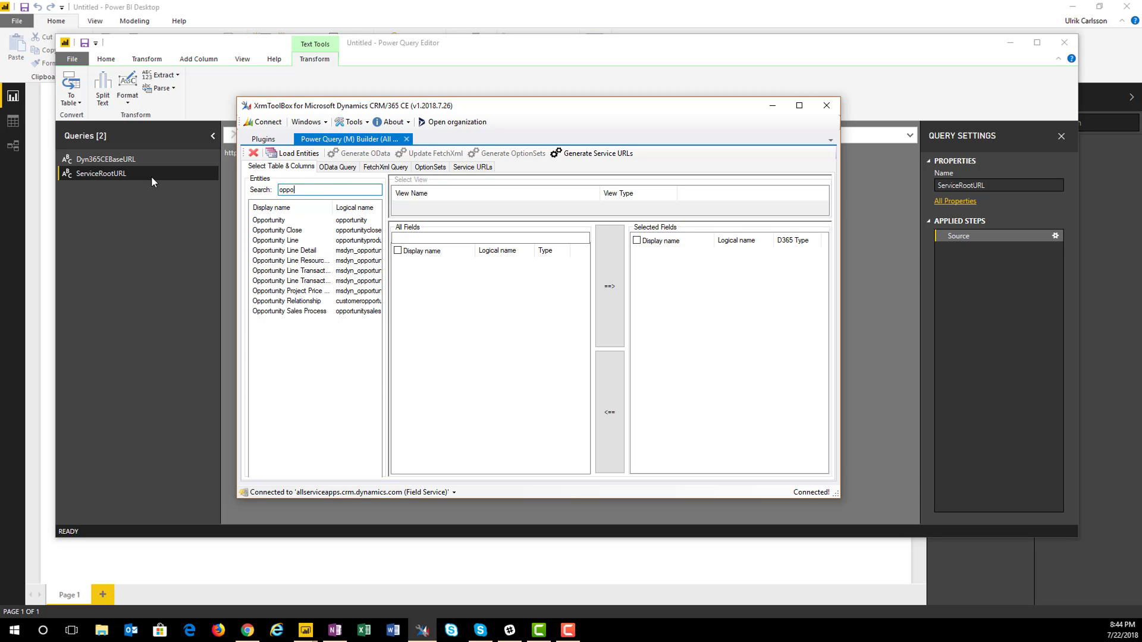
left_click(316, 220)
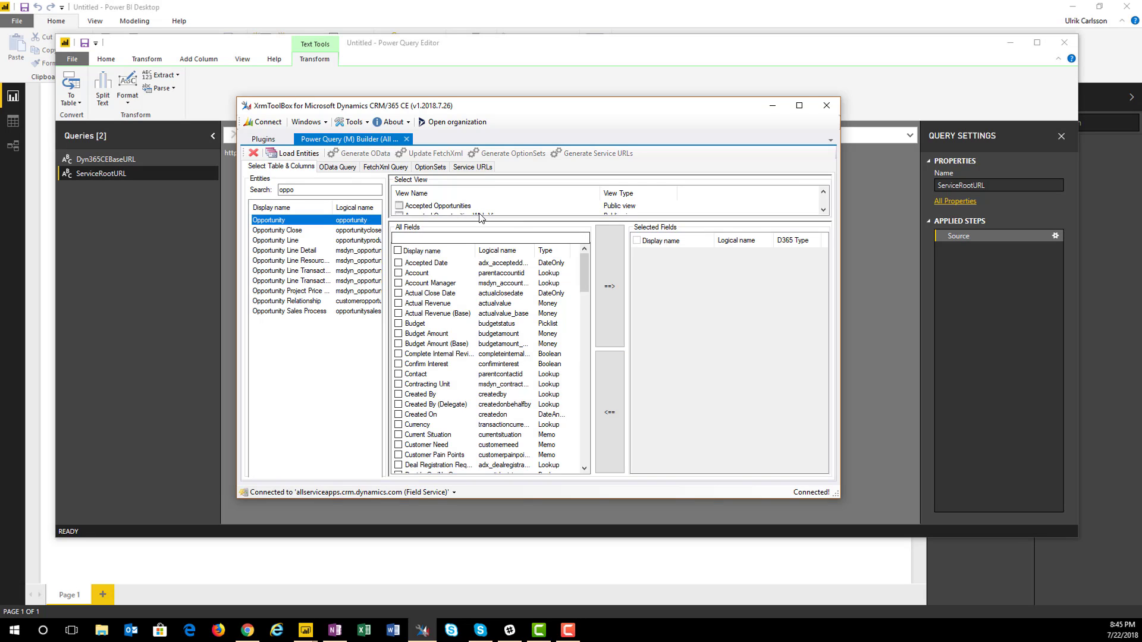
Enlarge the view list and select the Open Opportunities Power Query Builder Demo view to fill the selected fields.
left_click_drag(483, 220, 484, 309)
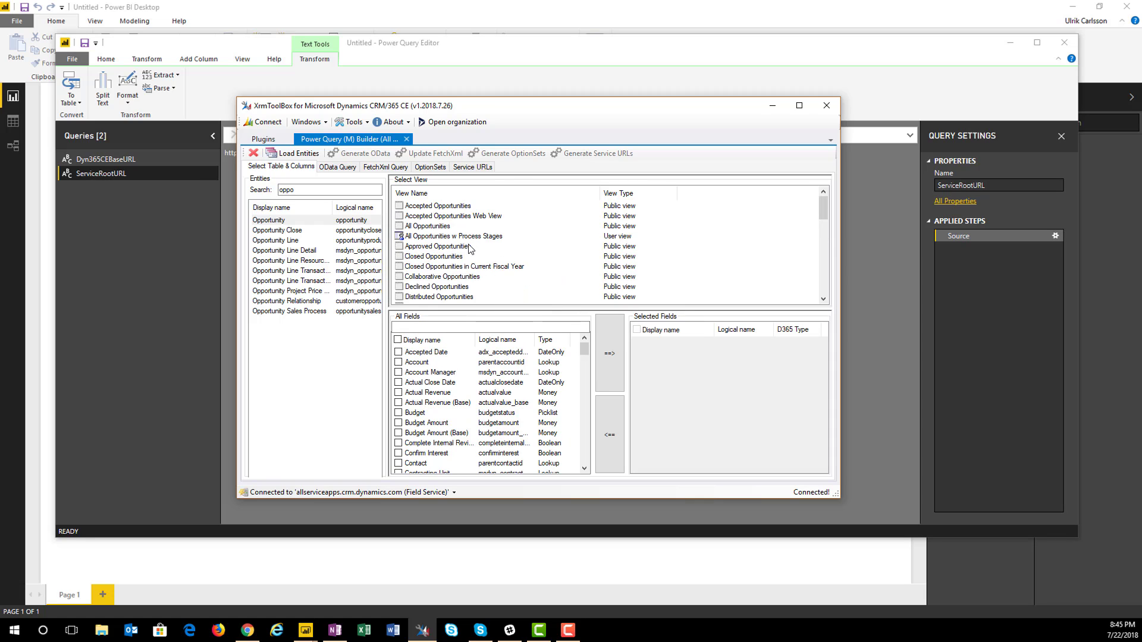
scroll(469, 249, "down", 2)
scroll(470, 248, "down", 2)
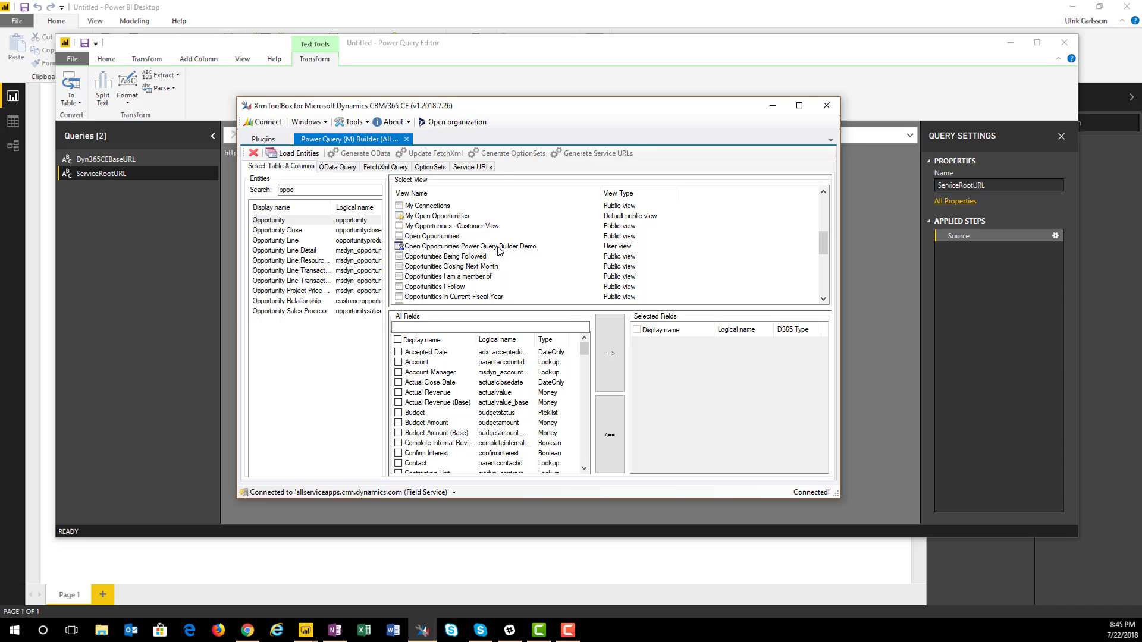
left_click(499, 250)
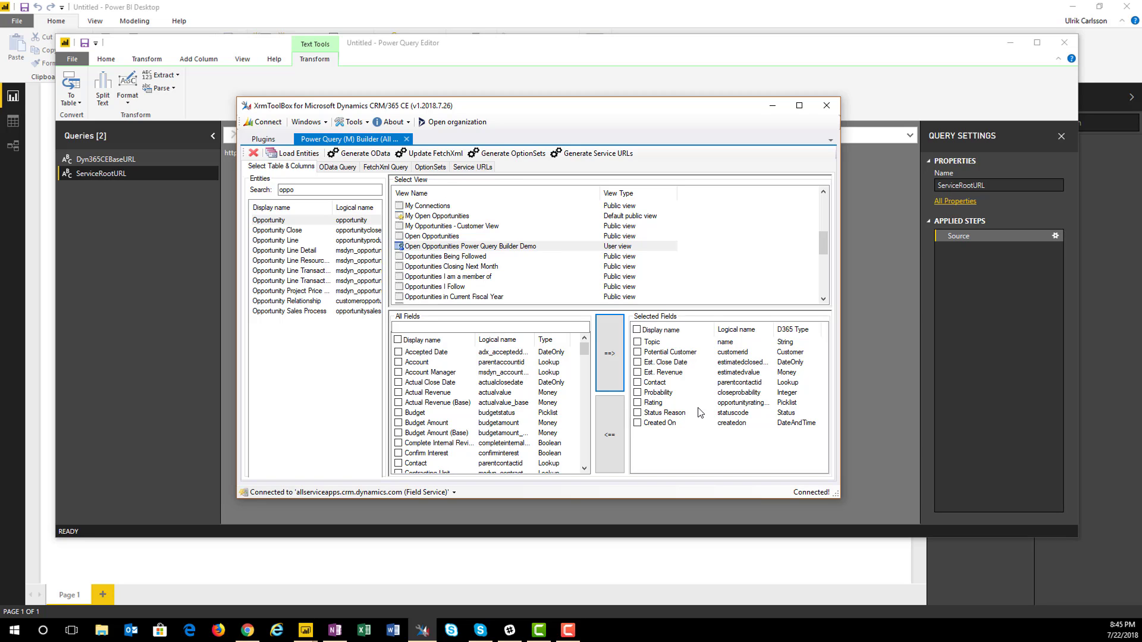
Add the Owner field to the selected Opportunity fields and update the FetchXML configuration.
left_click(439, 329)
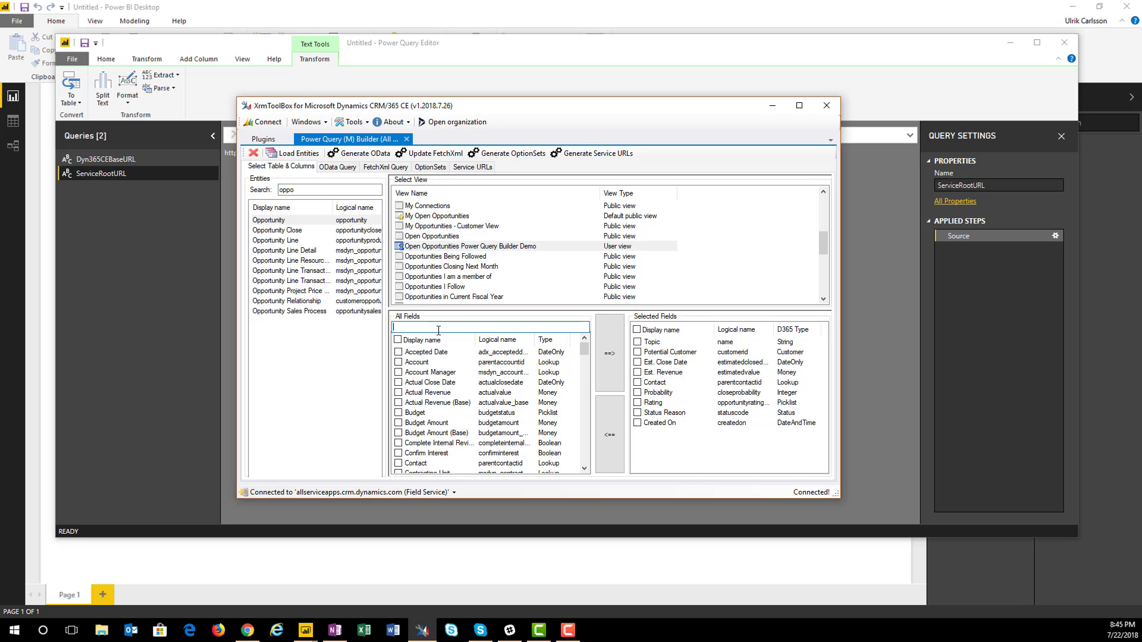
type("owner")
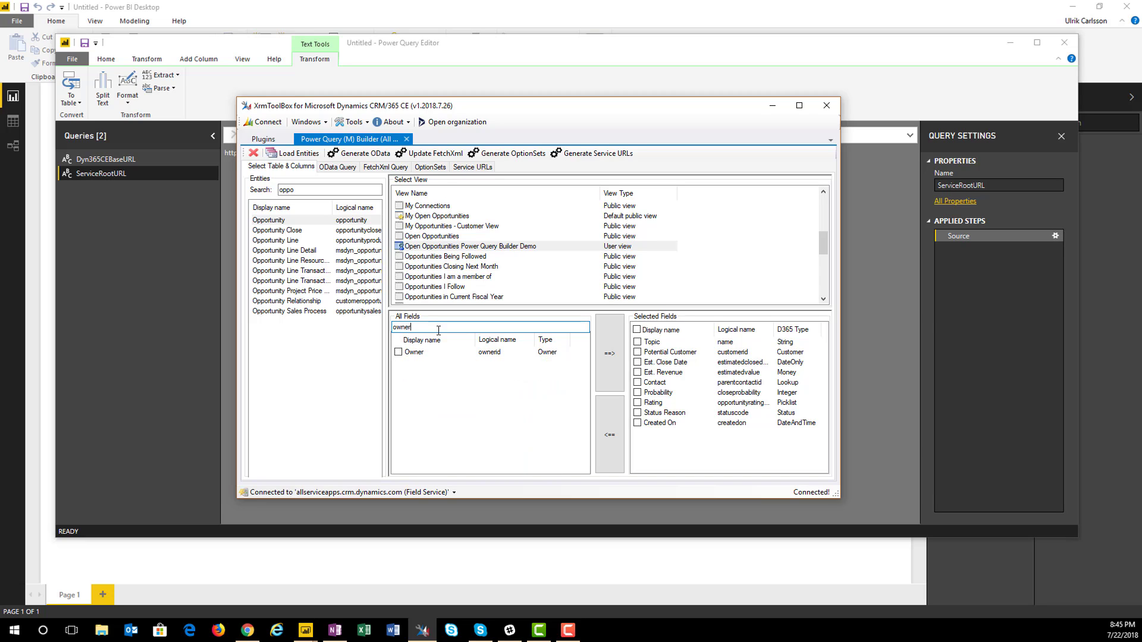
left_click(398, 353)
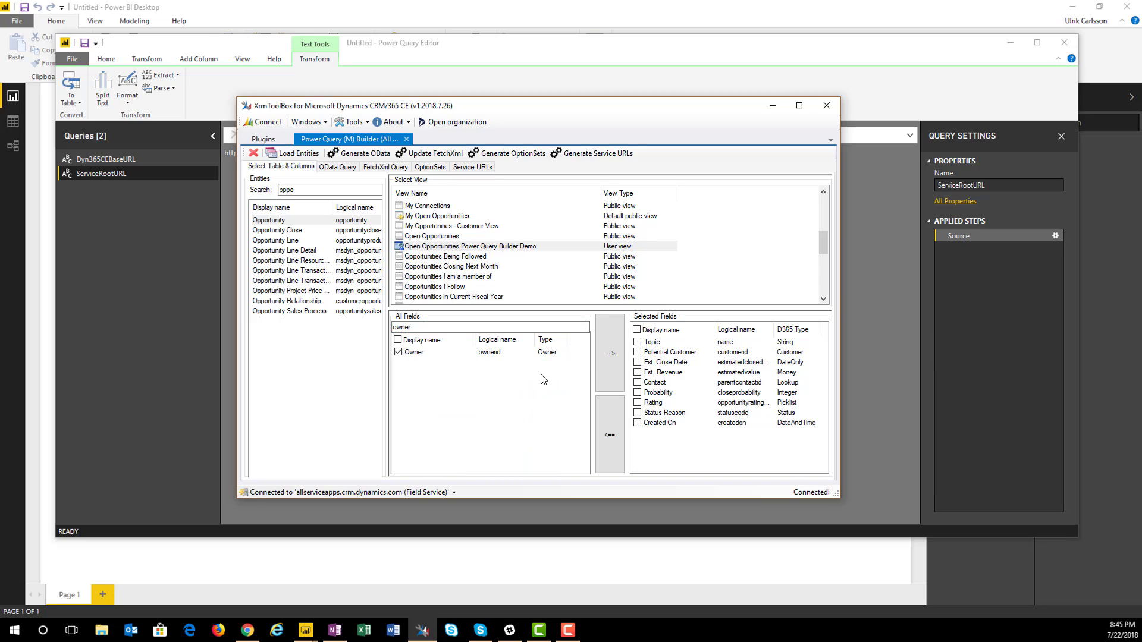
left_click(609, 363)
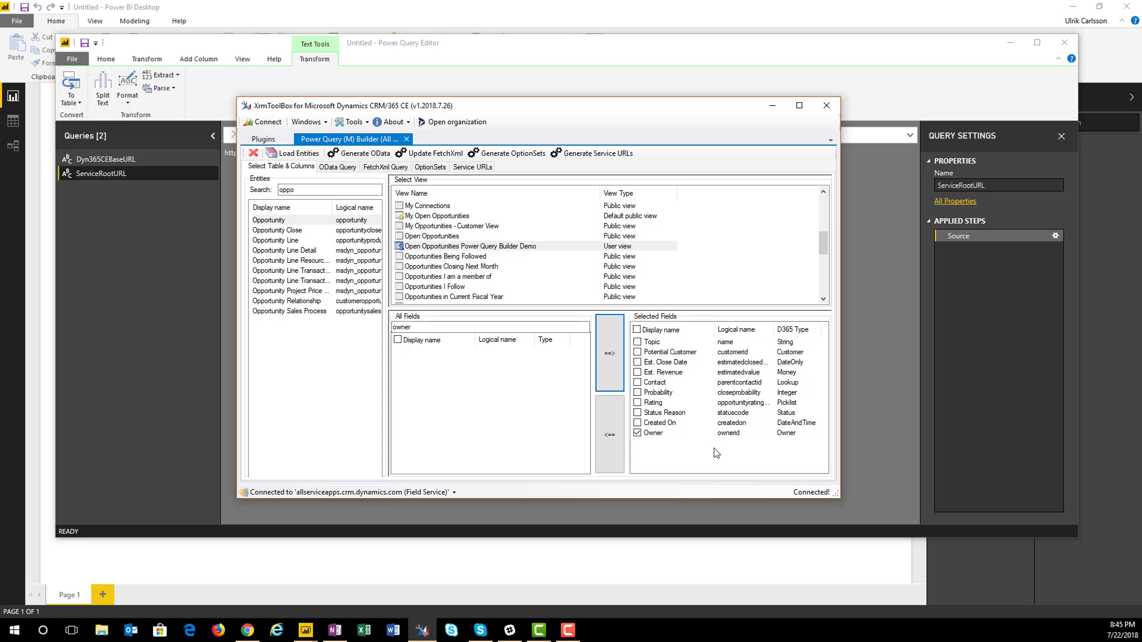
left_click(426, 154)
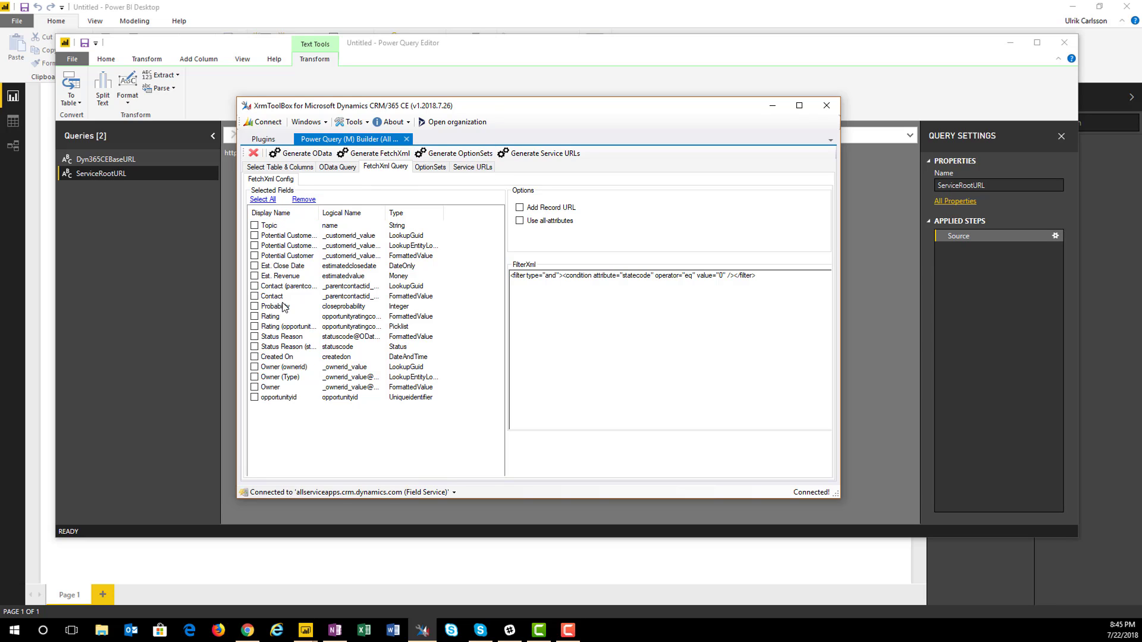
Remove the Status Reason (statuscode) field from the FetchXML selection and move opportunityid to the first place in the list.
left_click_drag(320, 213, 369, 214)
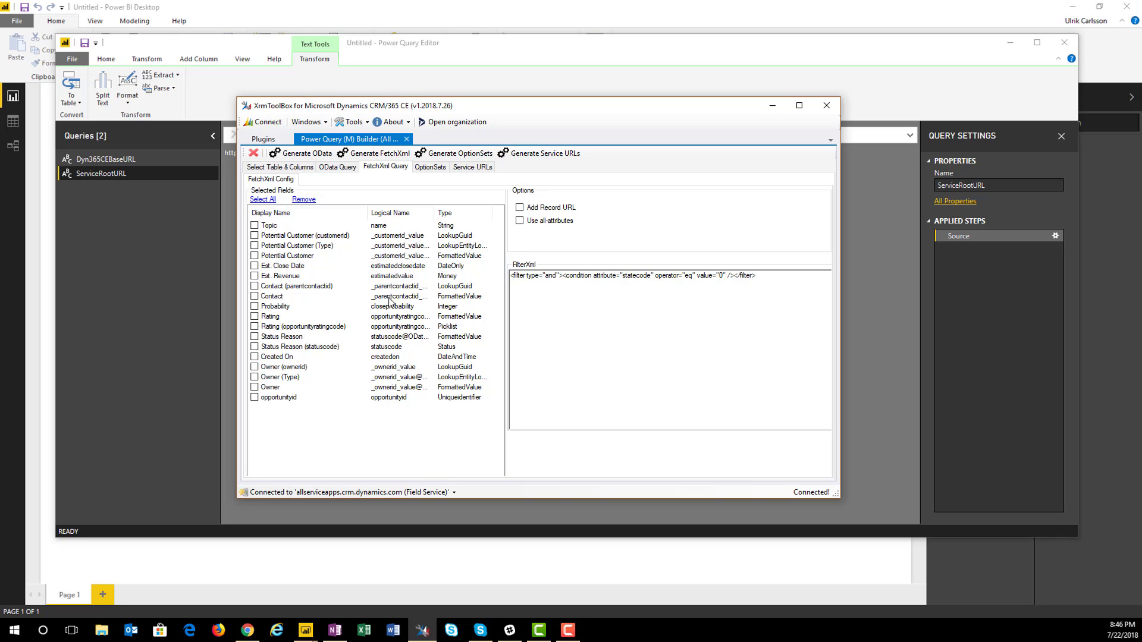
left_click(254, 348)
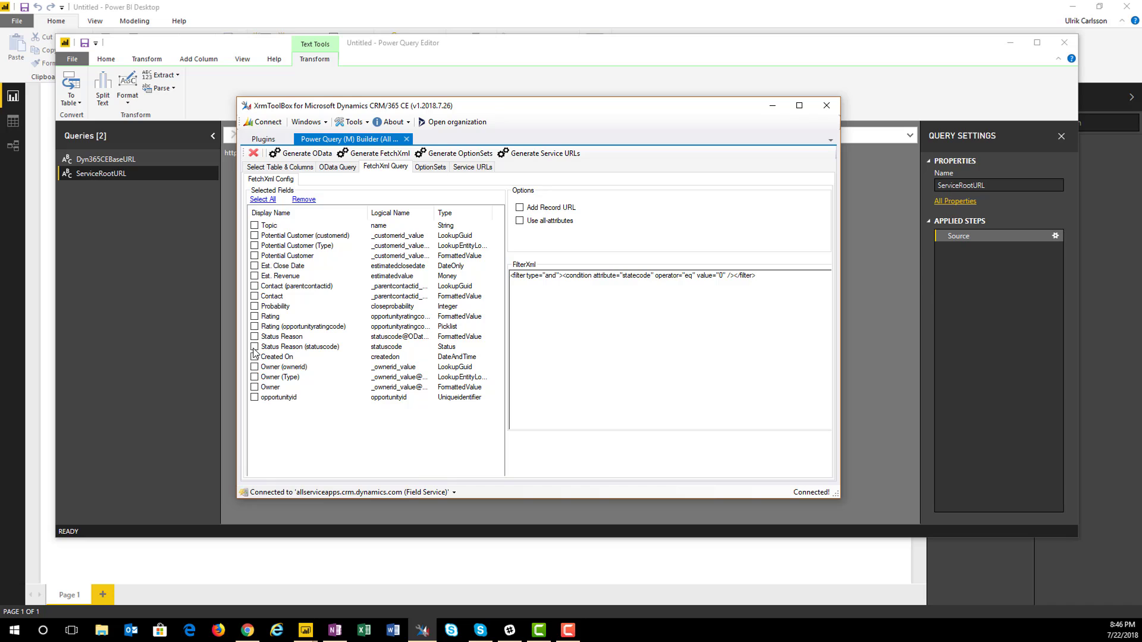
left_click(301, 200)
left_click(313, 390)
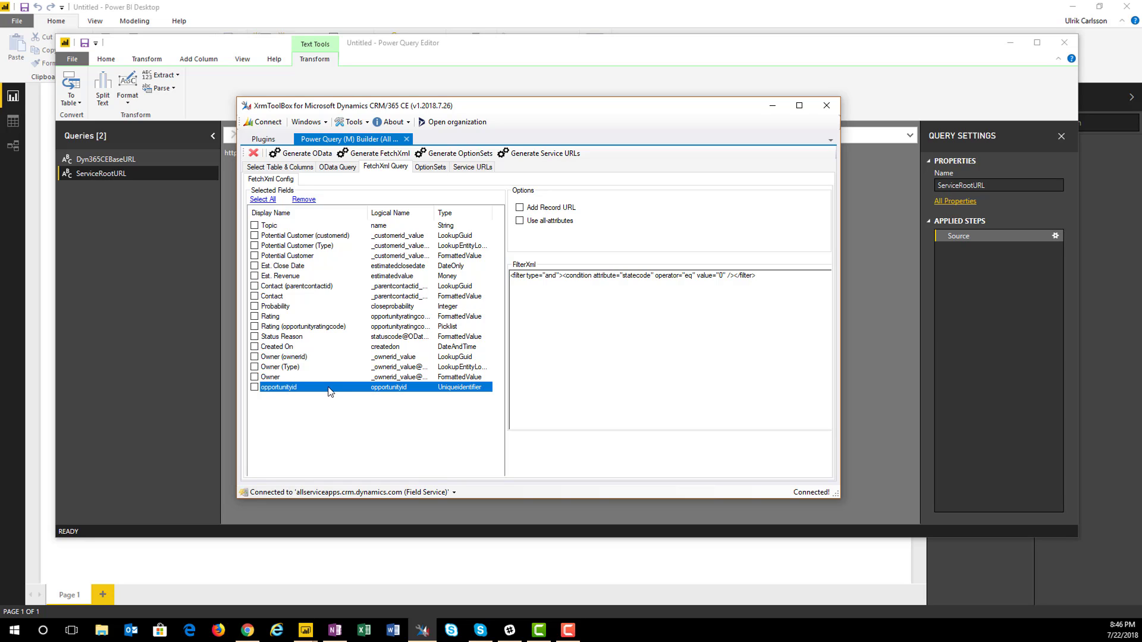
left_click_drag(330, 392, 340, 229)
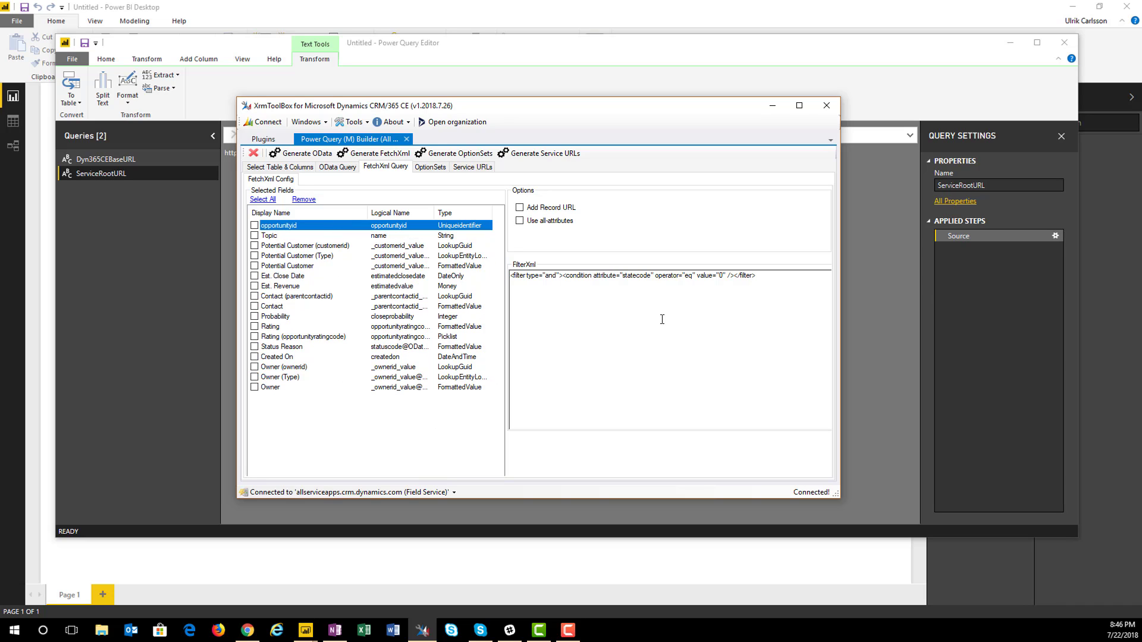
Generate the FetchXML query with the Add Record URL option enabled and copy the complete code.
left_click(619, 316)
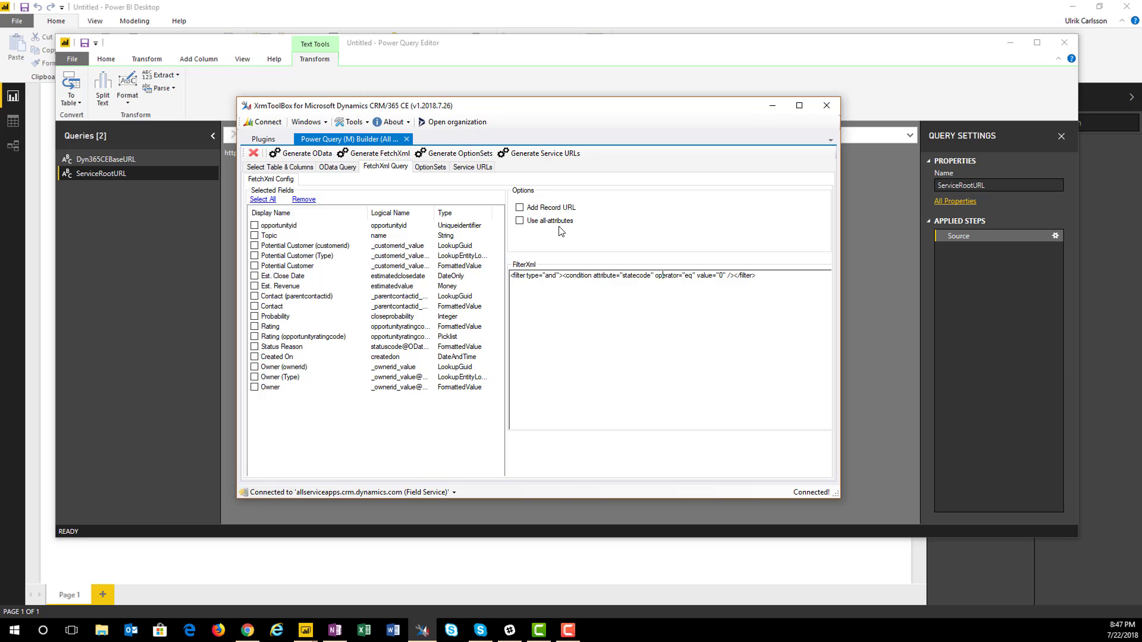
left_click(520, 209)
left_click(394, 153)
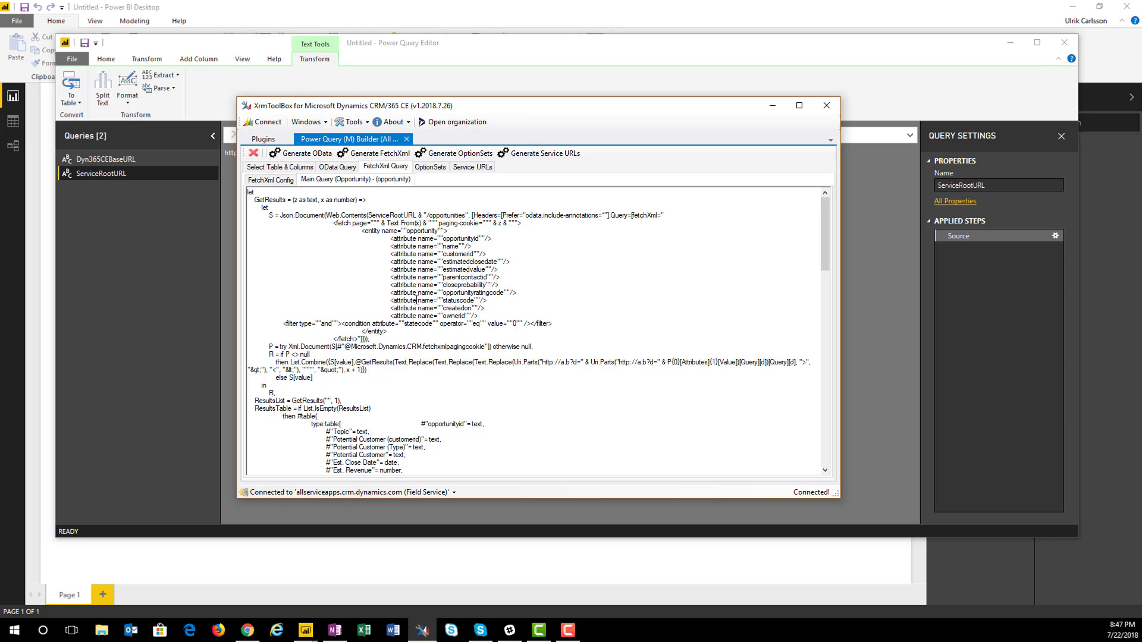
key("ctrl+a")
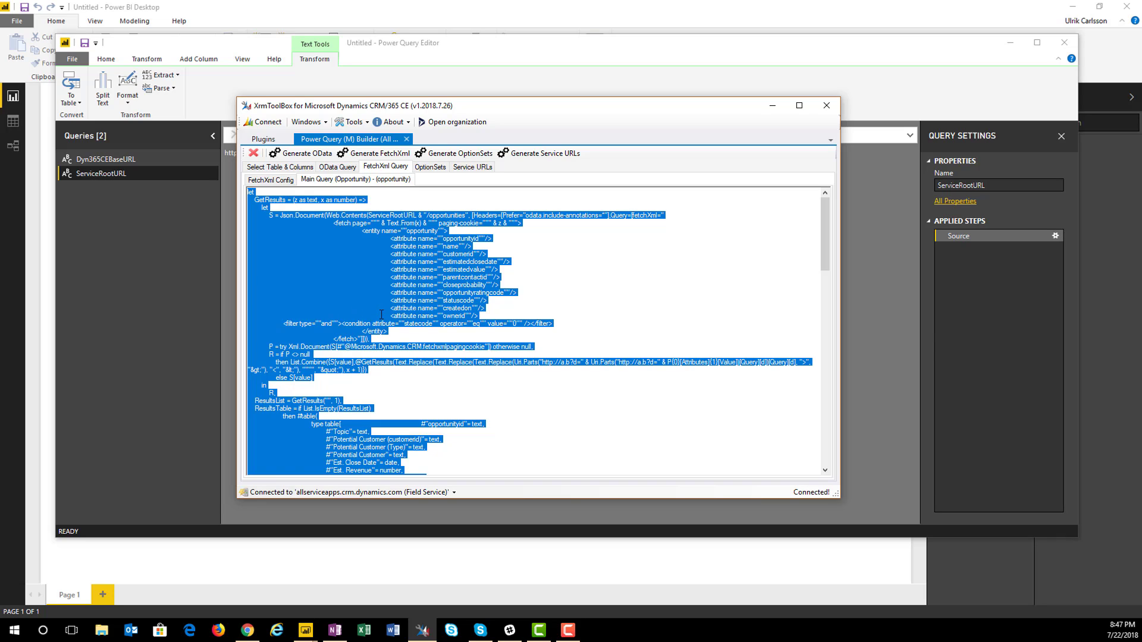
Switch to the Power Query Editor and create a new blank query.
left_click(166, 346)
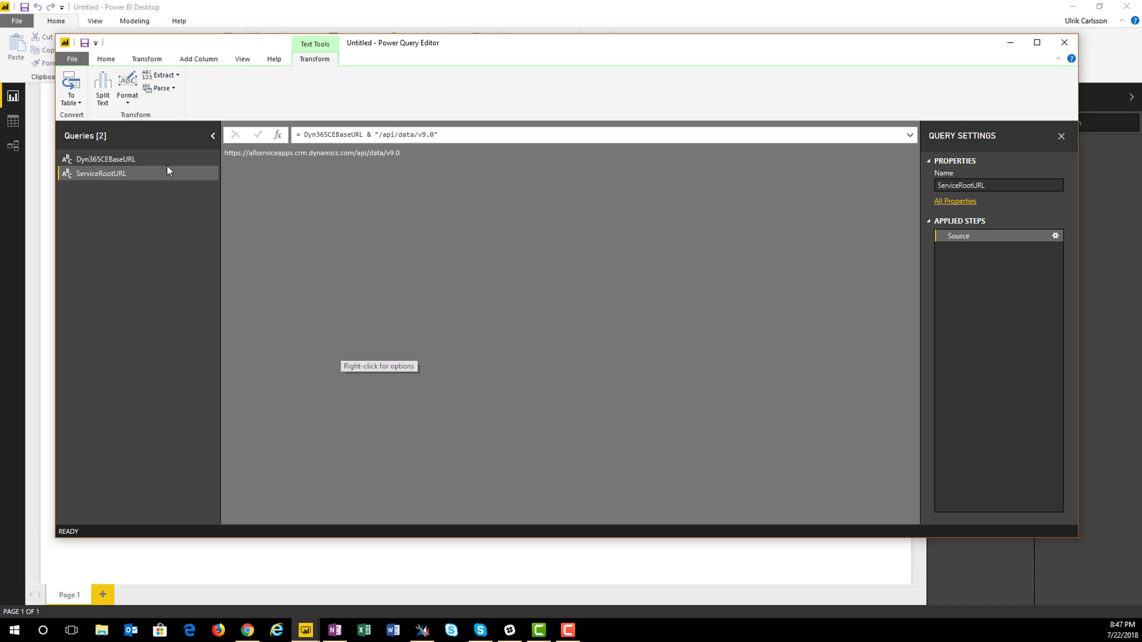
left_click(106, 59)
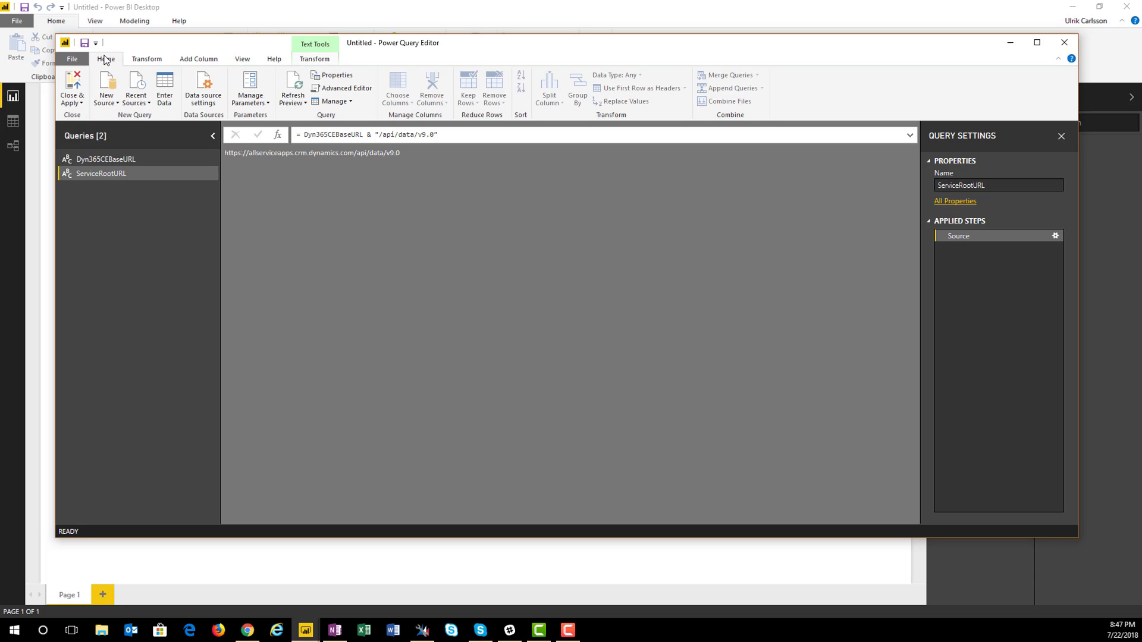
left_click(106, 106)
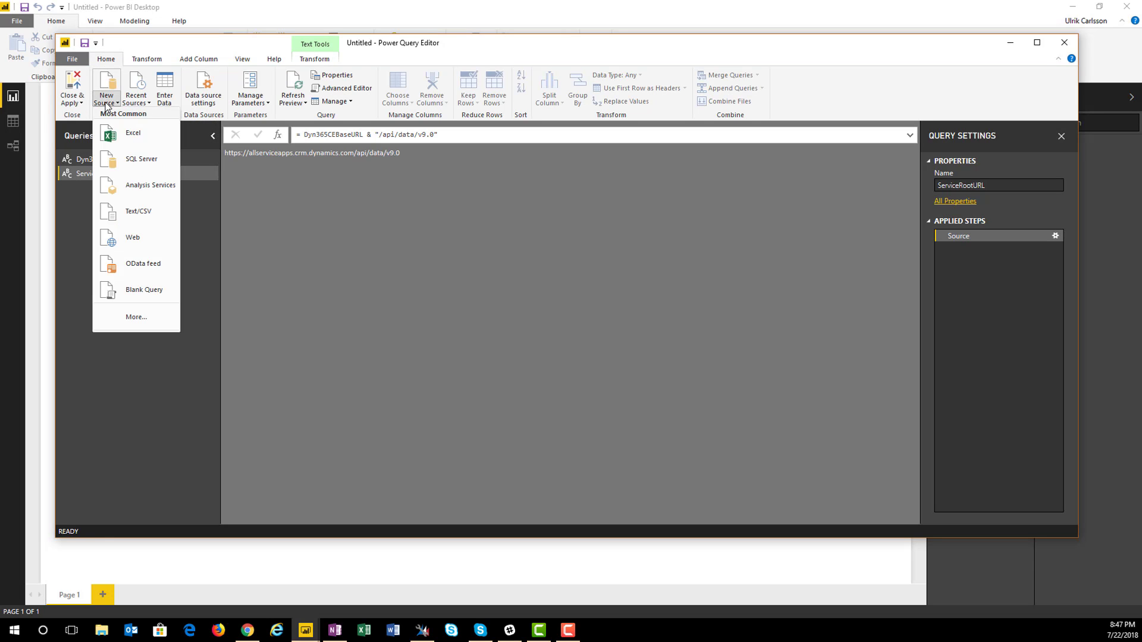
left_click(137, 293)
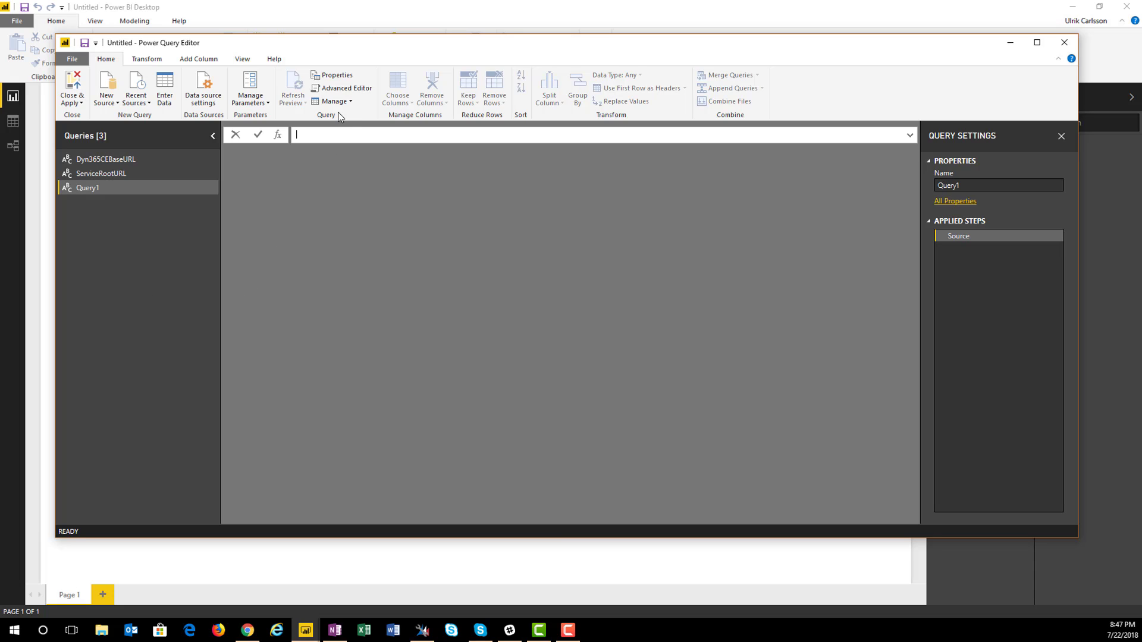
Replace the blank query's whole code with the copied FetchXML query code and refresh the data preview.
left_click(347, 88)
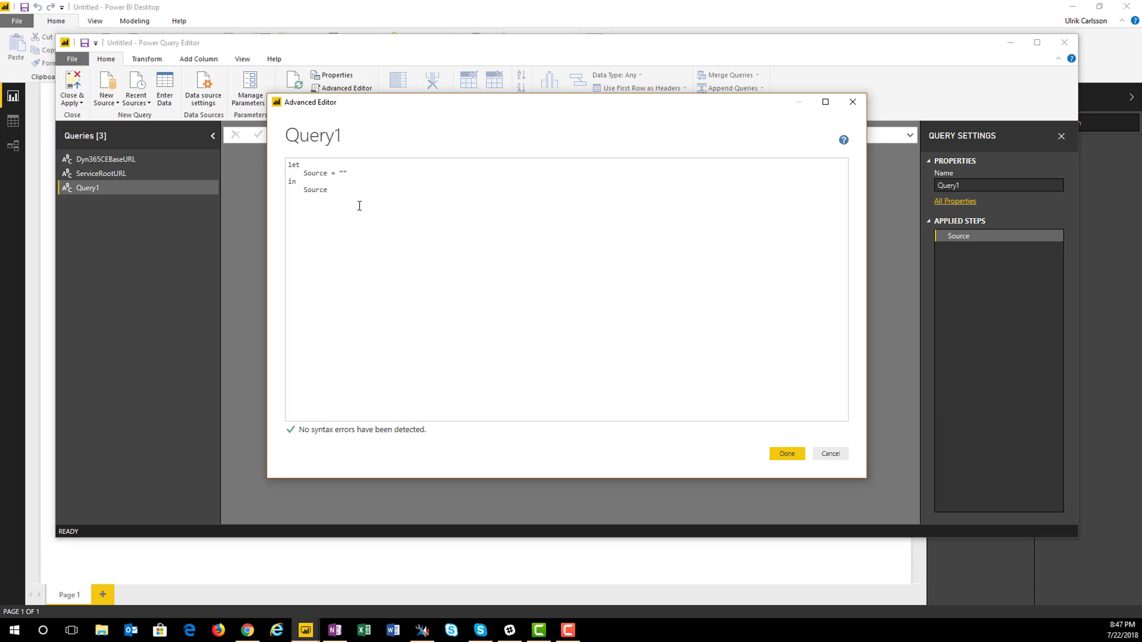
key("ctrl+a")
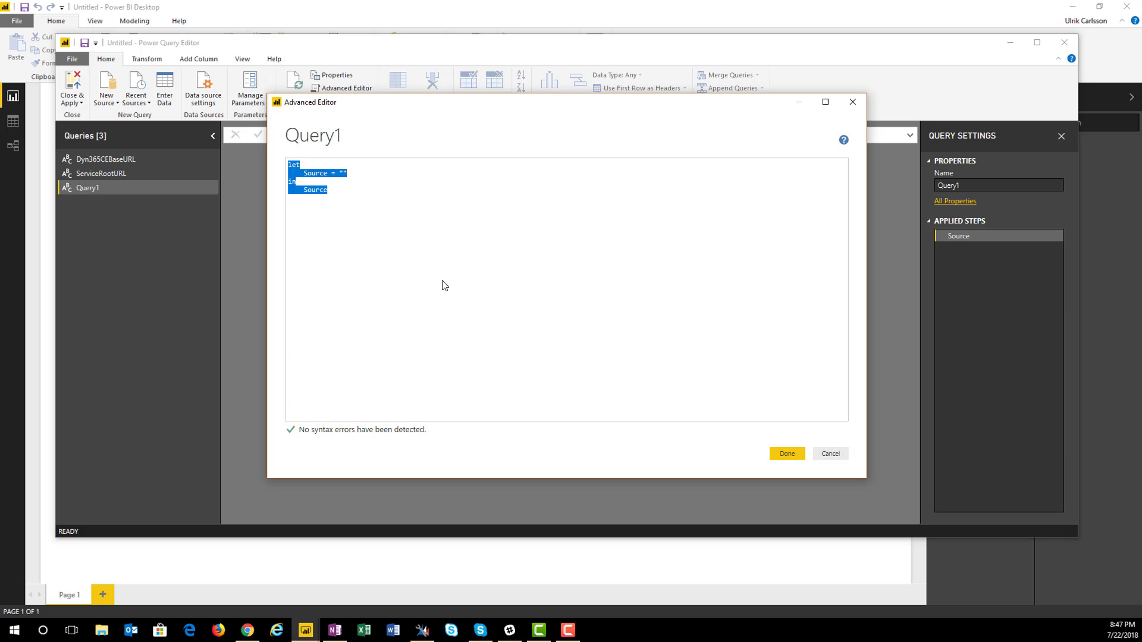
key("ctrl+v")
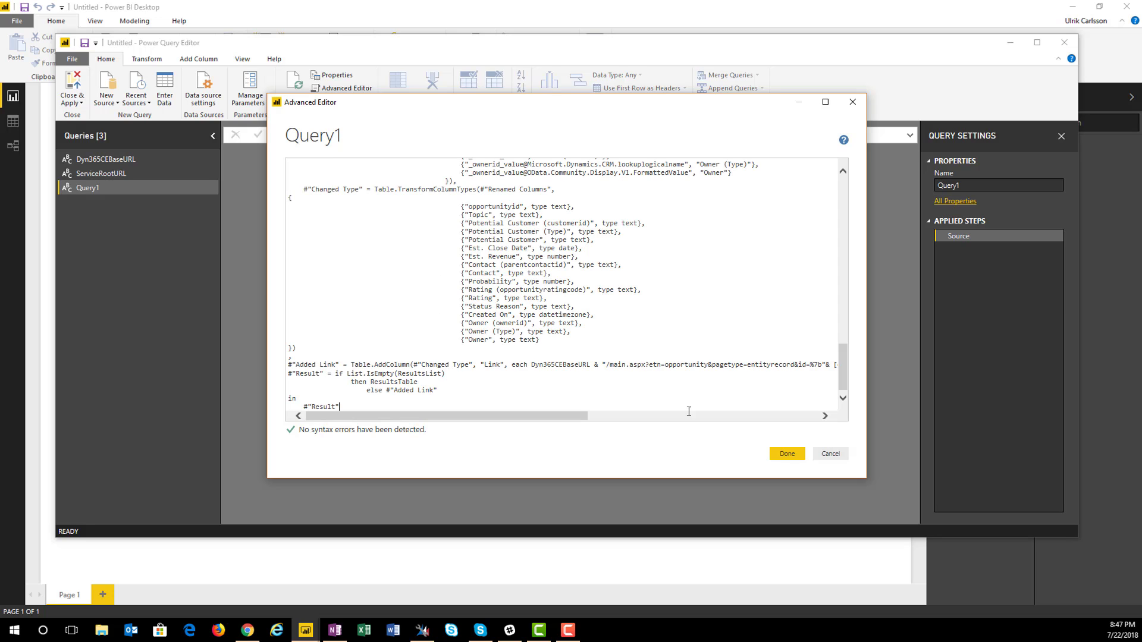
left_click(788, 454)
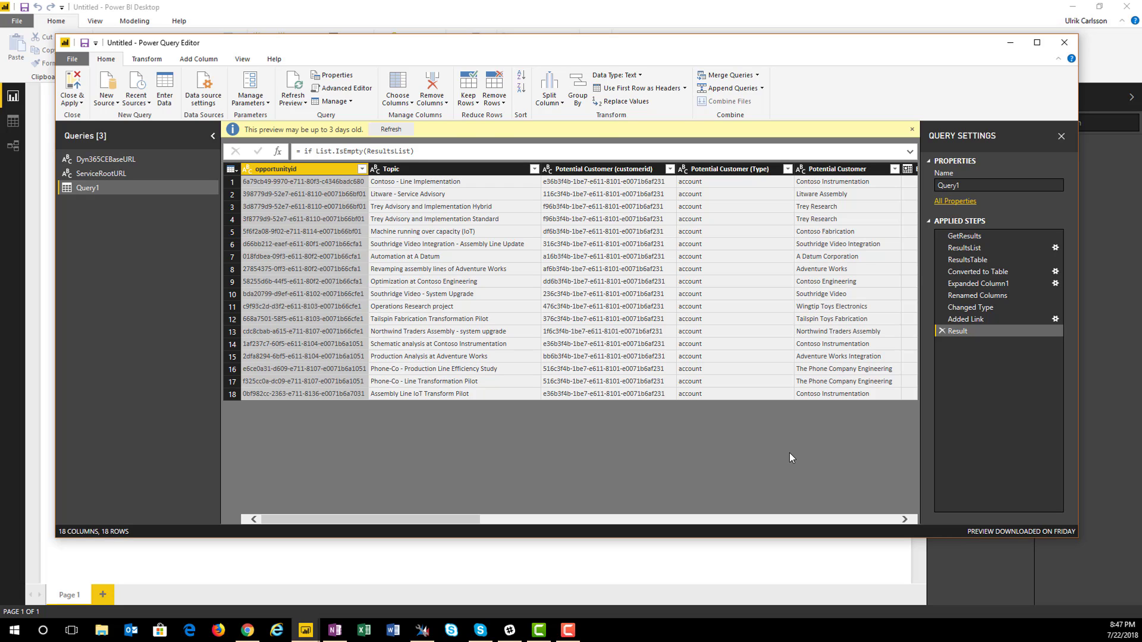
left_click(375, 130)
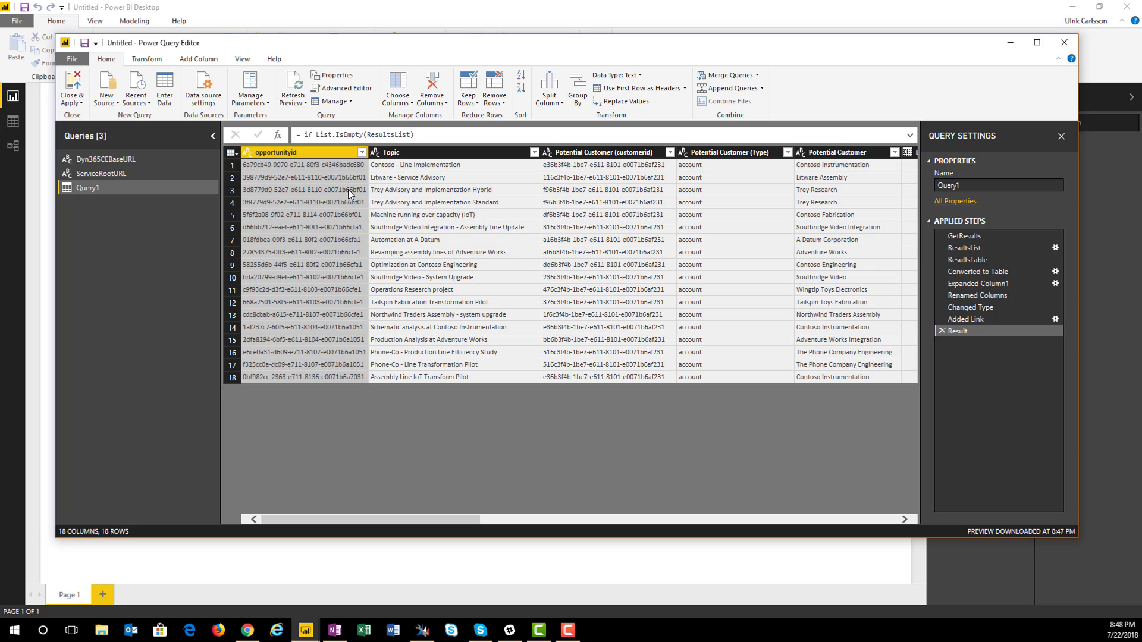
Examine the query's result columns from the opportunity ID across to Owner and Link.
scroll(470, 301, "right", 2)
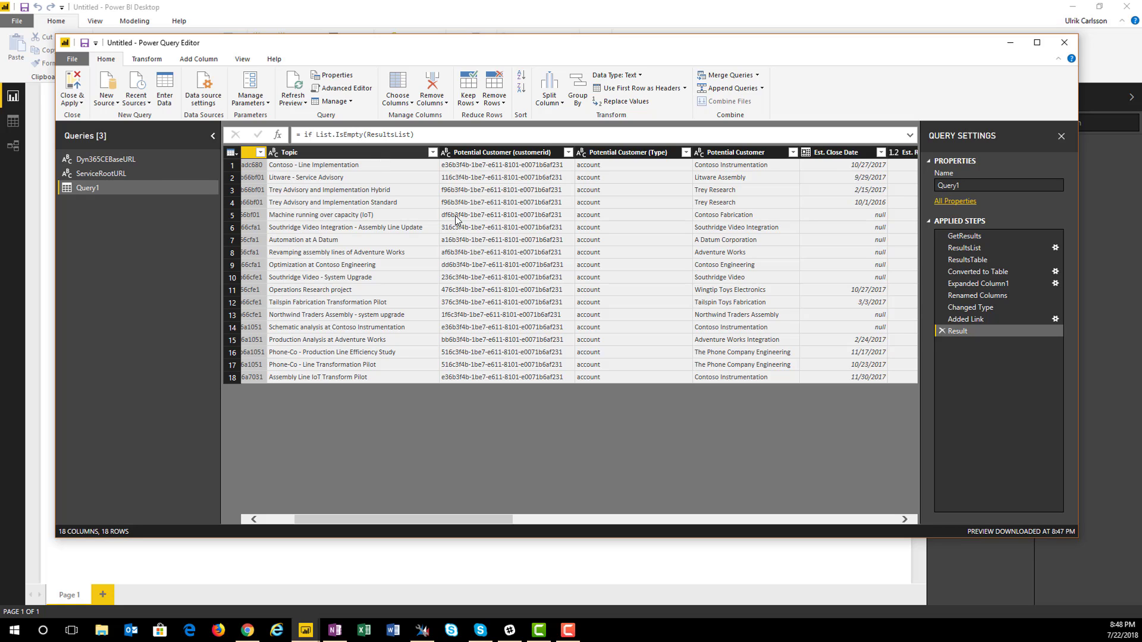
scroll(387, 158, "right", 2)
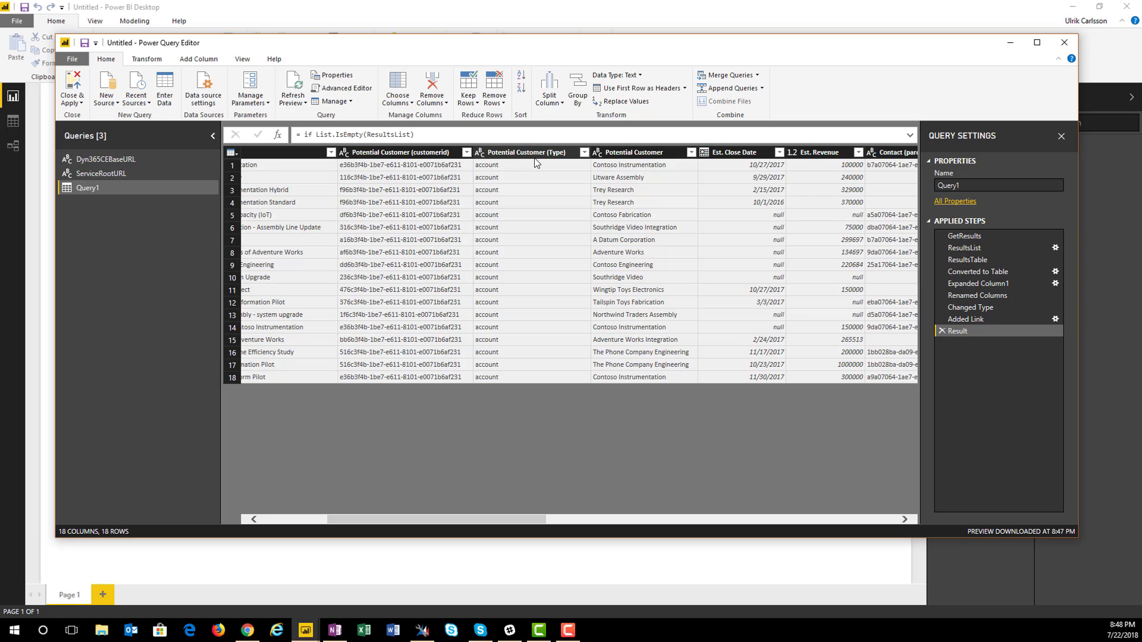
scroll(587, 289, "right", 2)
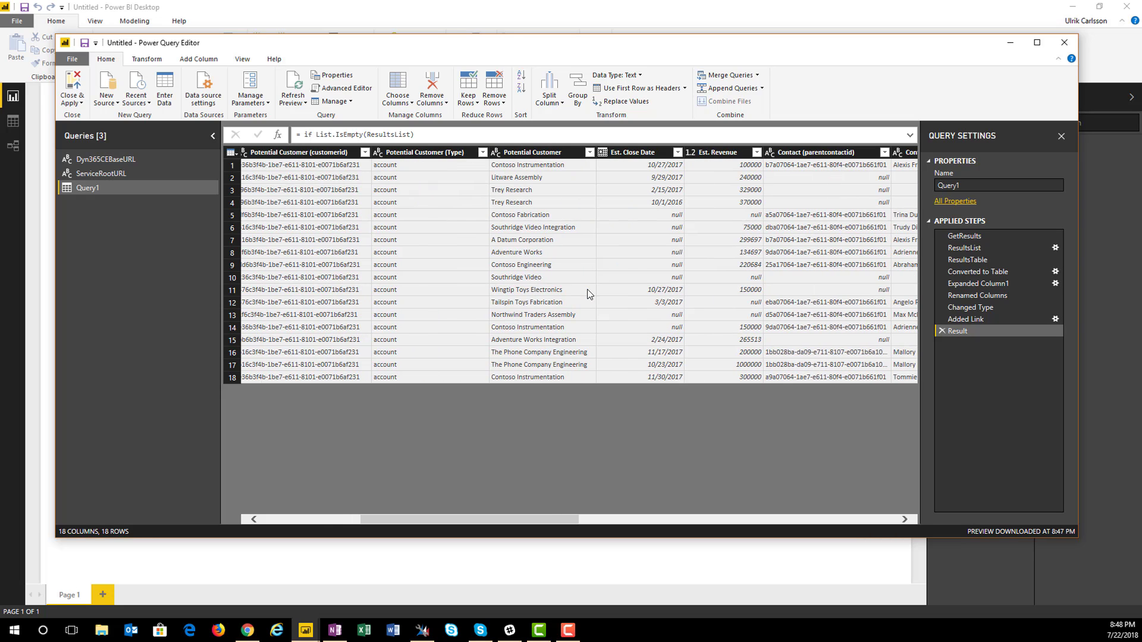
scroll(548, 200, "right", 2)
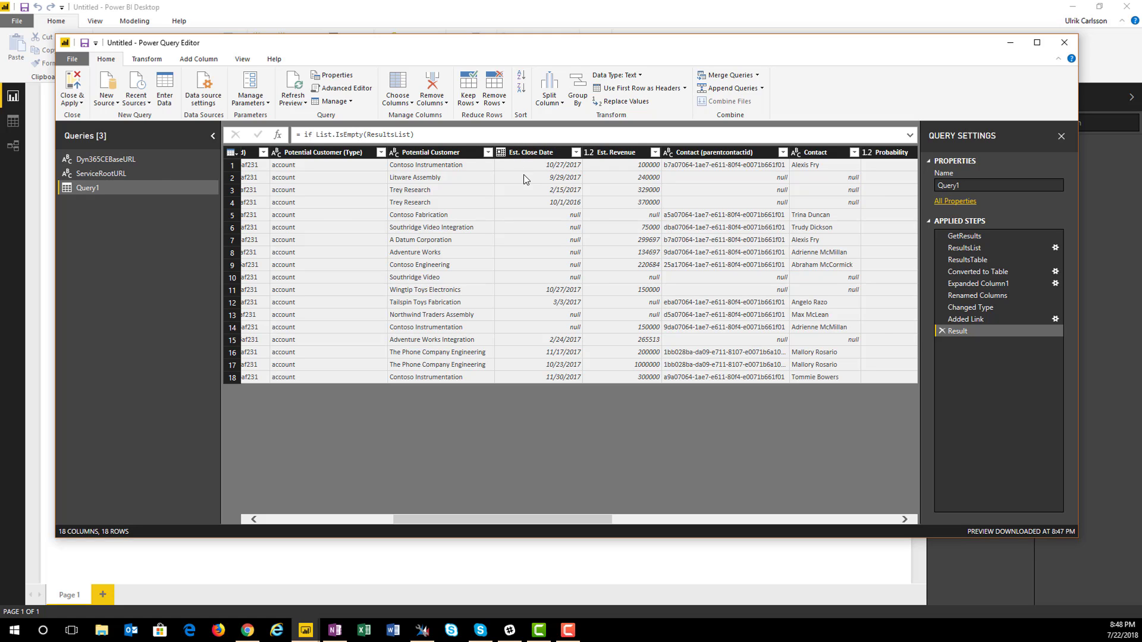
scroll(533, 191, "right", 2)
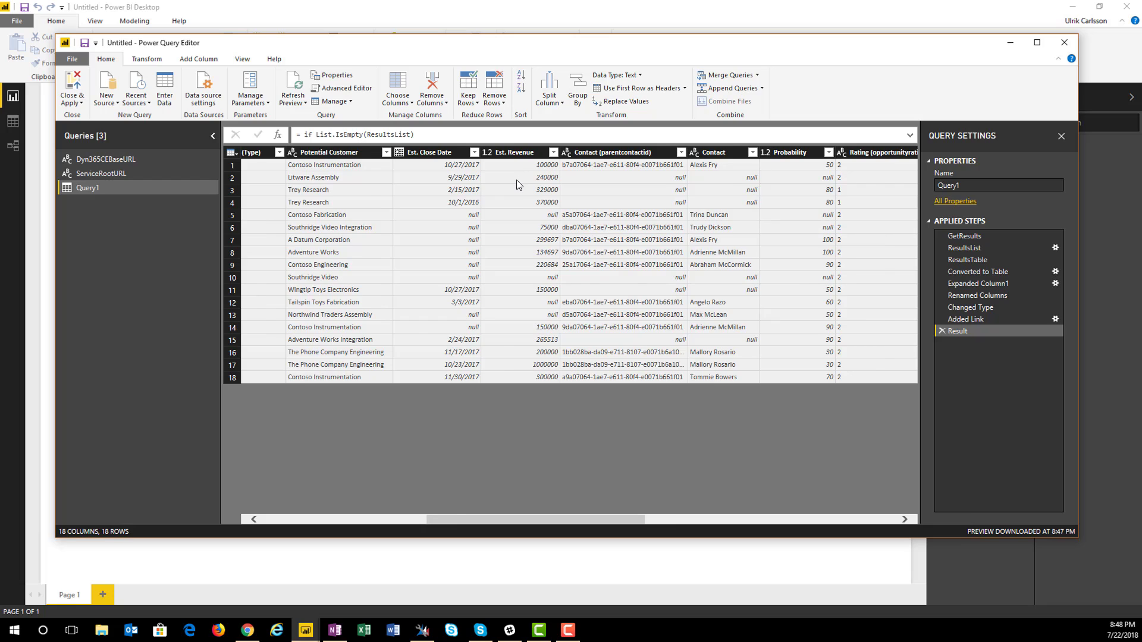
scroll(516, 180, "right", 4)
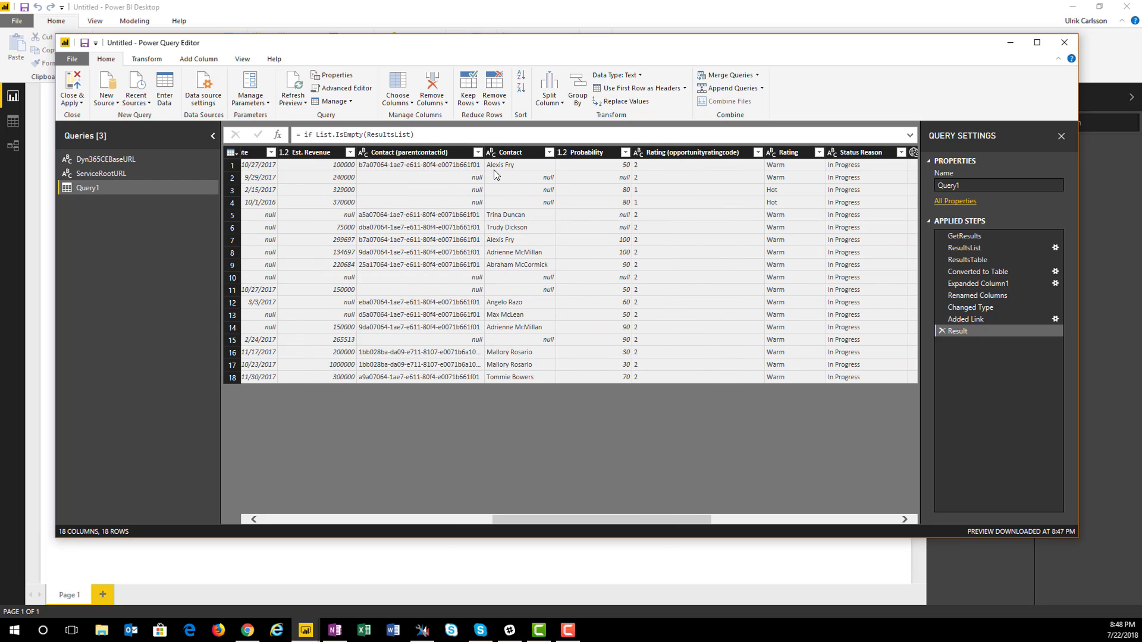
scroll(512, 176, "right", 4)
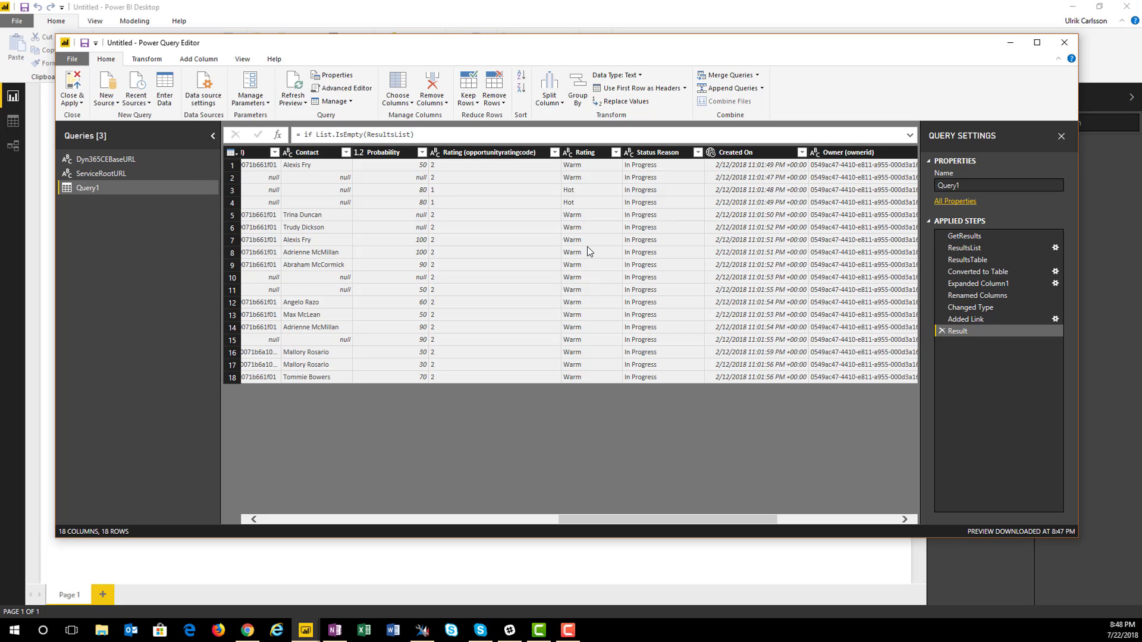
scroll(587, 247, "right", 3)
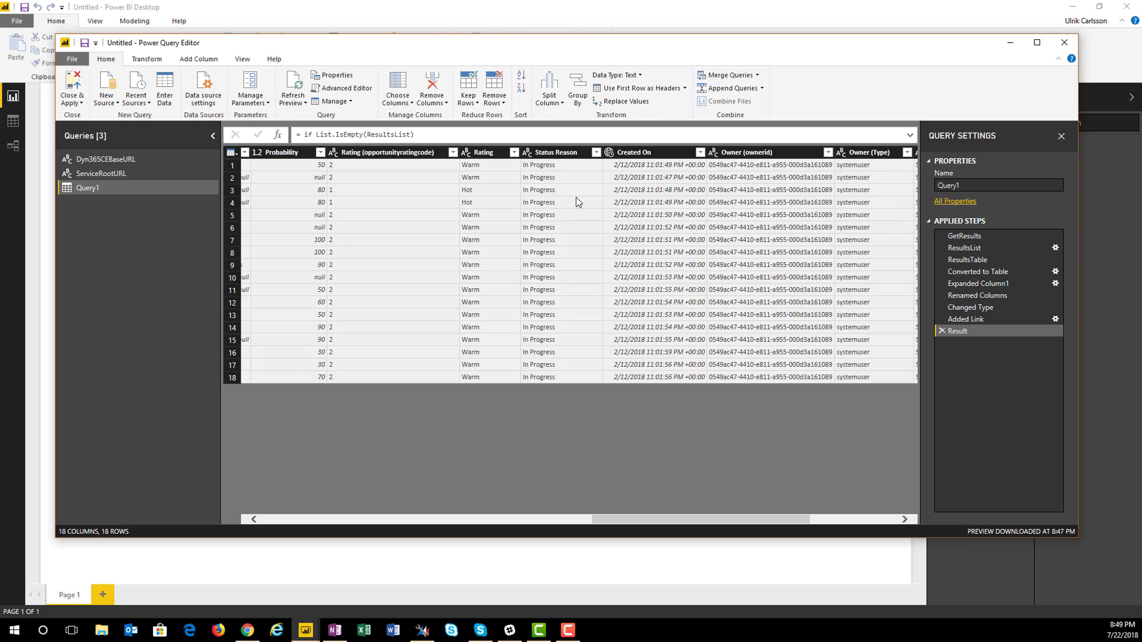
scroll(576, 198, "right", 5)
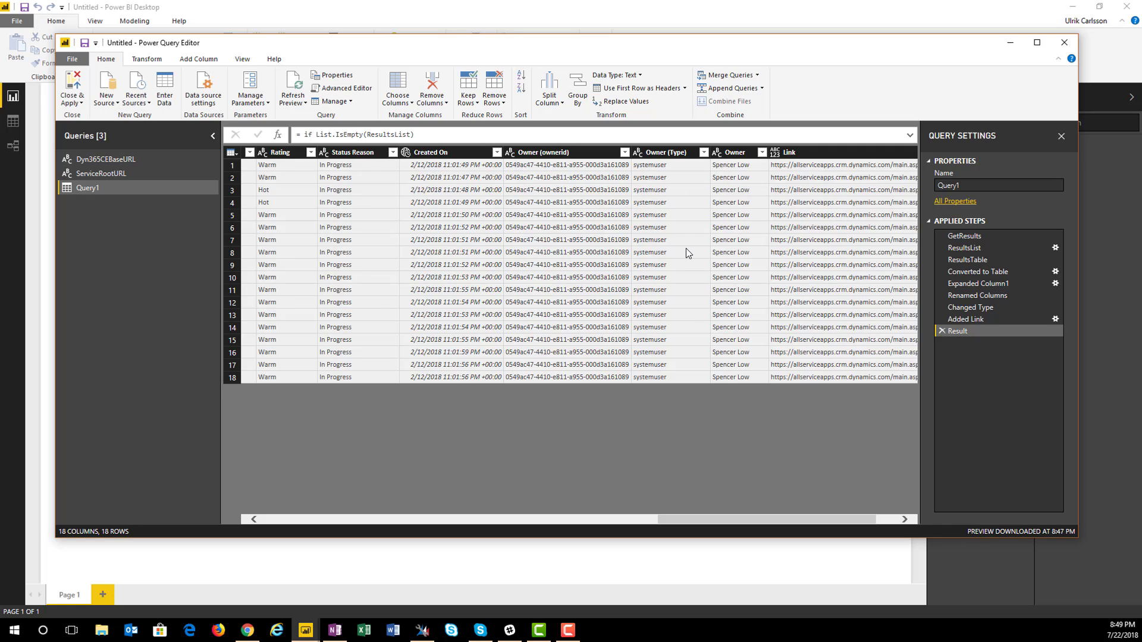
scroll(687, 249, "right", 2)
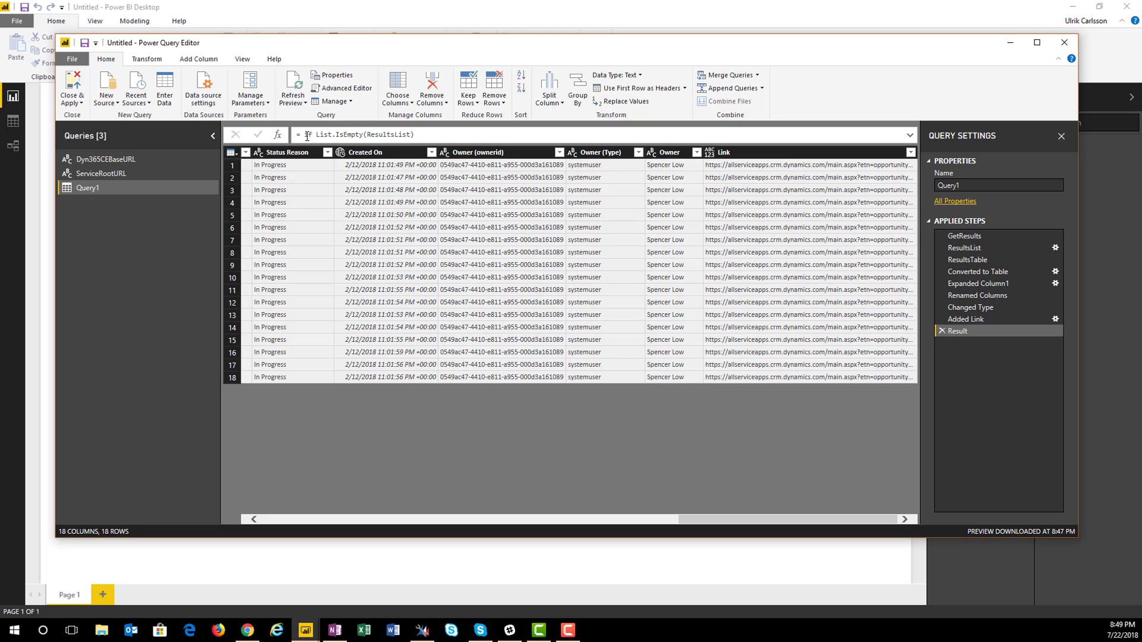
Rename the new query as Opportunity, close the query editor and apply the changes.
double_click(91, 188)
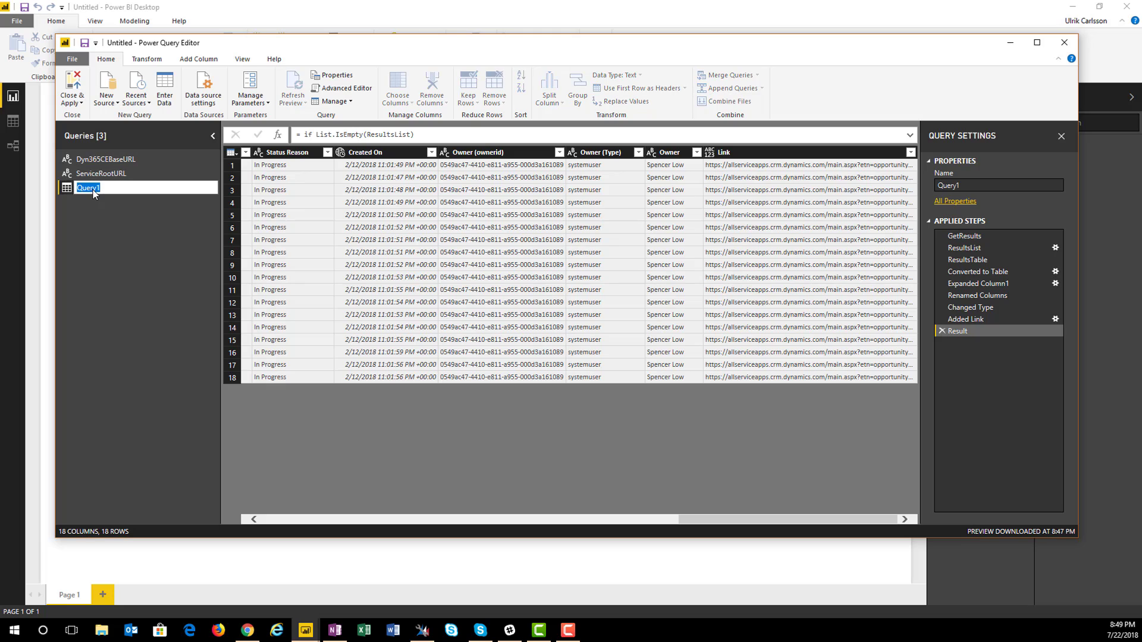
type("Opportunity")
left_click(77, 81)
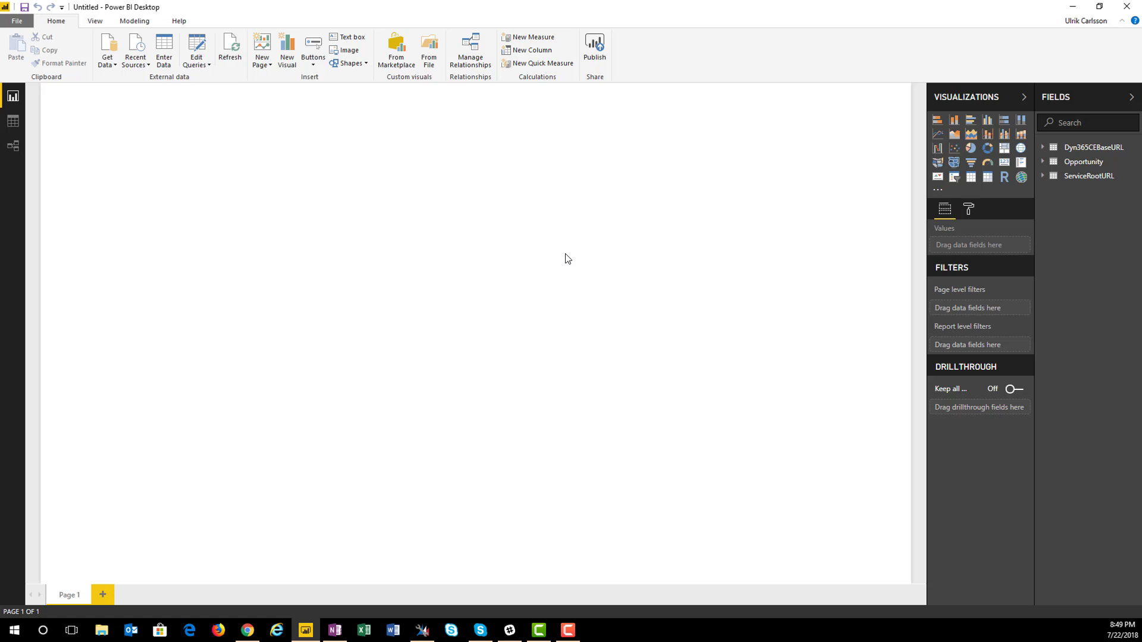
Add a table visual with the Opportunity fields Topic and Link, and widen it so both columns fit.
left_click(972, 179)
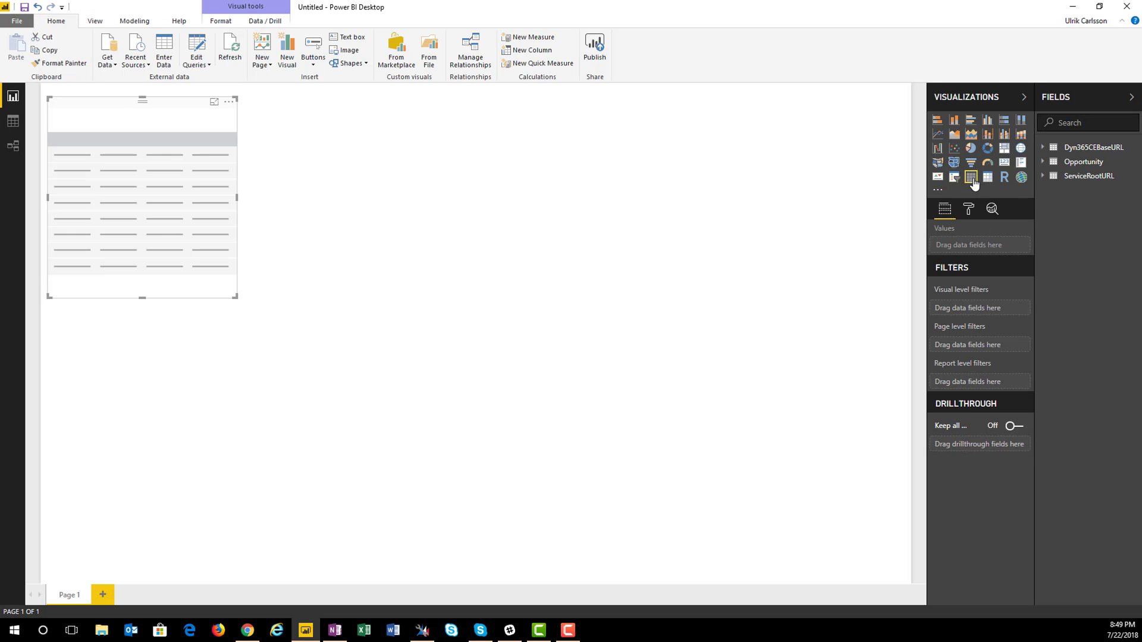
left_click(1043, 162)
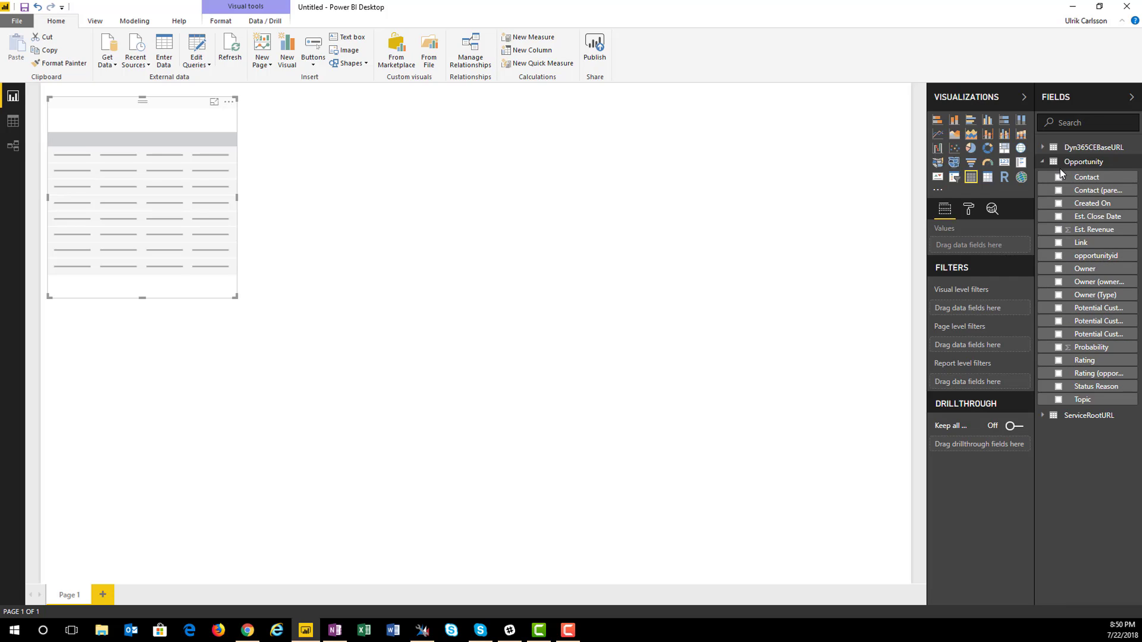
left_click(1058, 400)
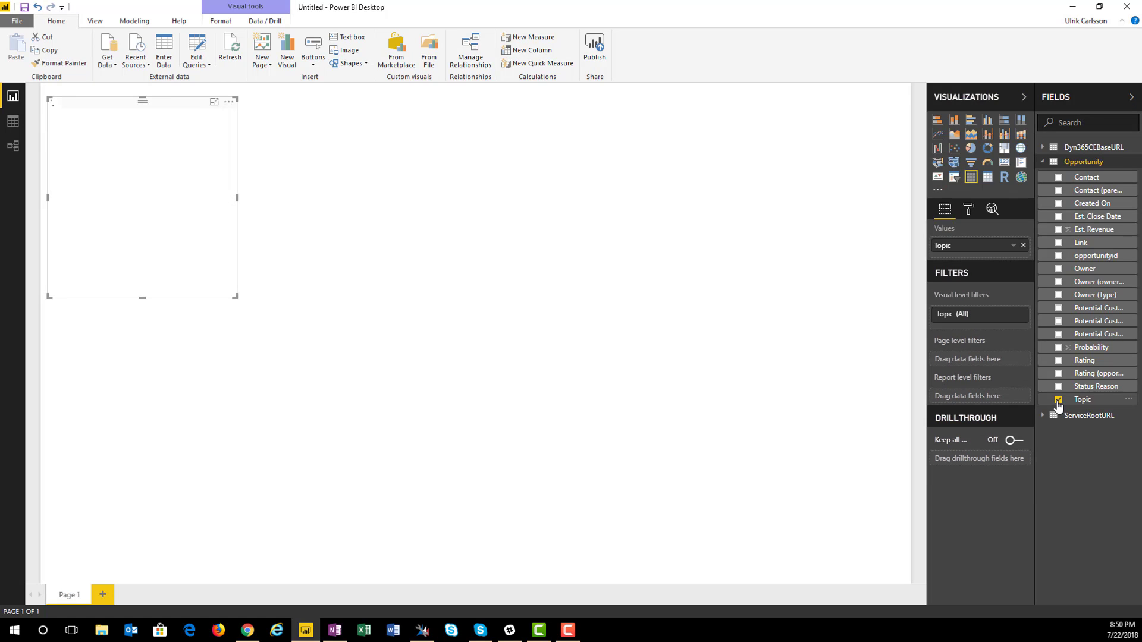
left_click(1059, 244)
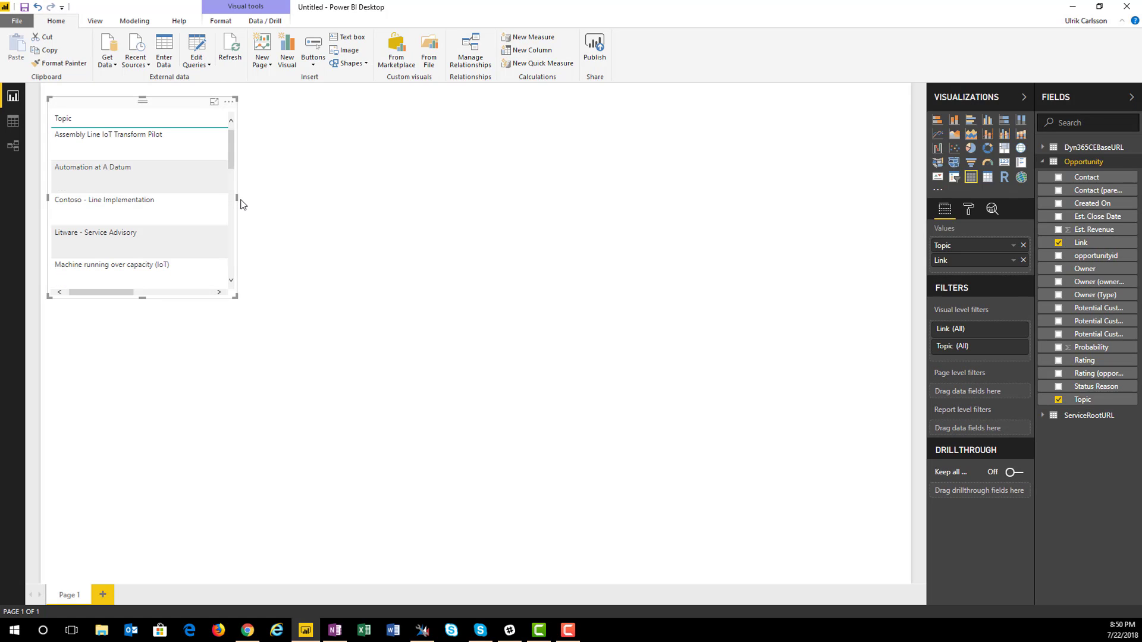
left_click_drag(236, 200, 517, 216)
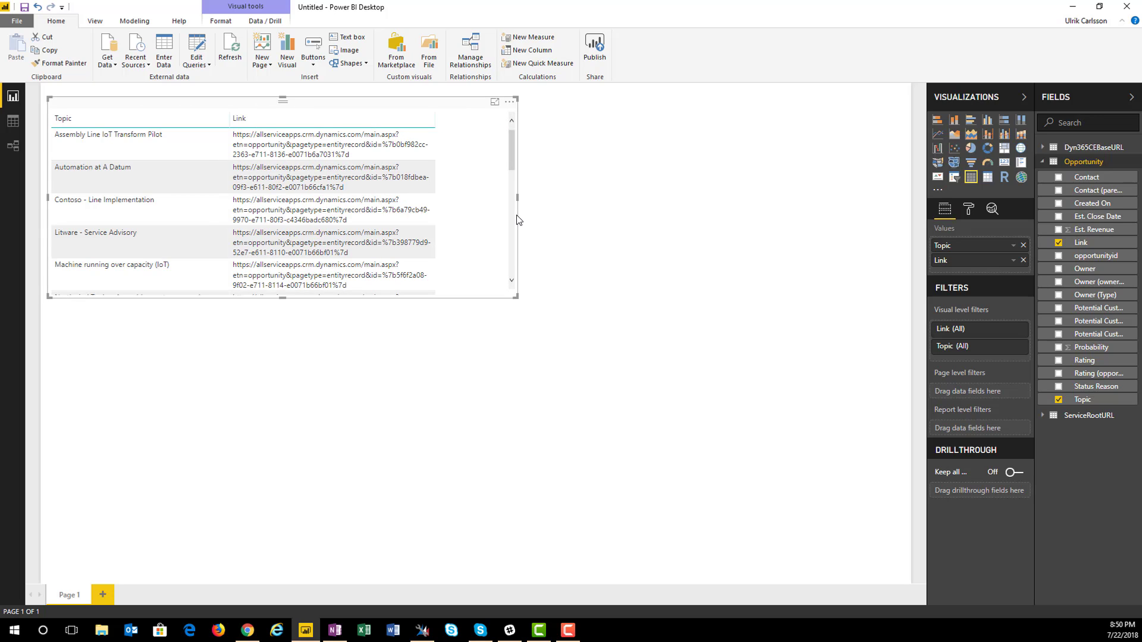
Set the data category of the Opportunity table's Link field to Web URL.
left_click(1092, 243)
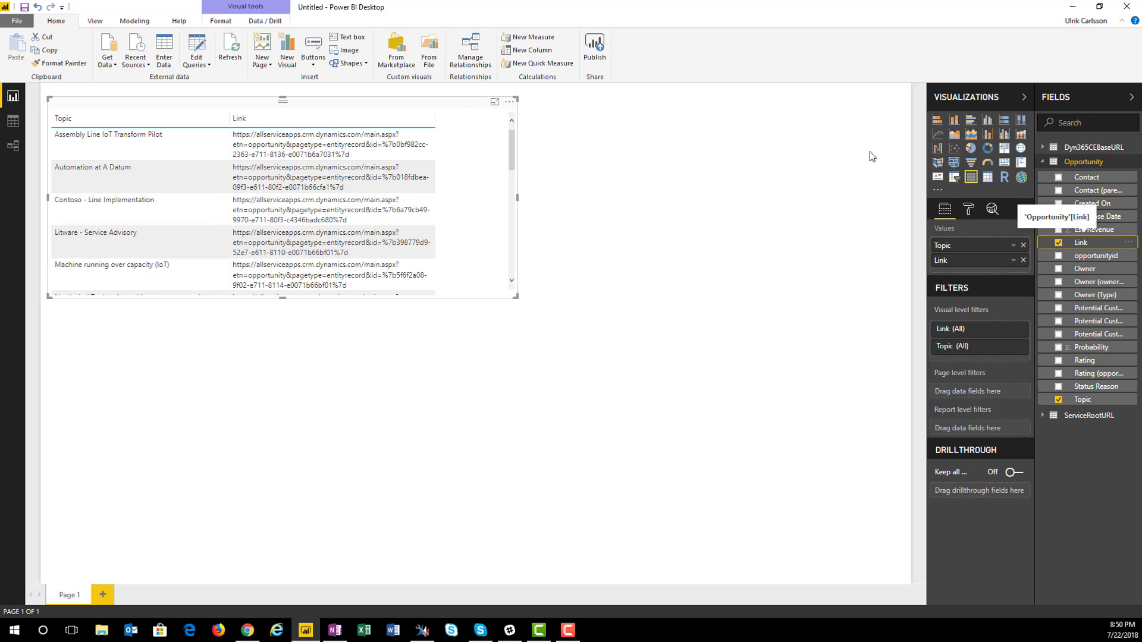
left_click(136, 24)
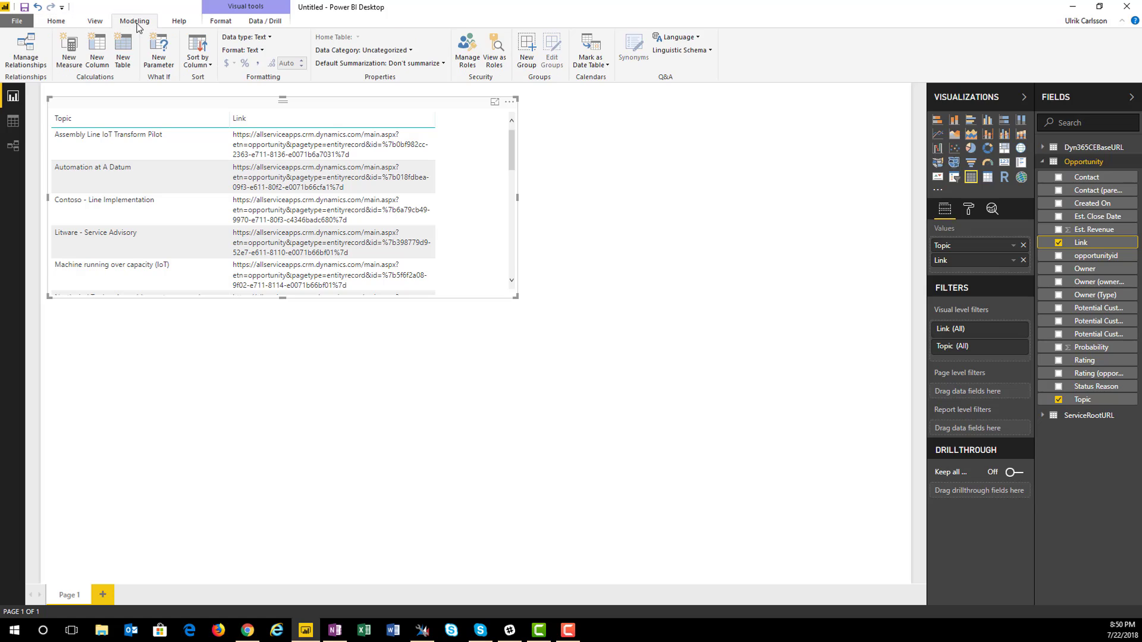
left_click(403, 53)
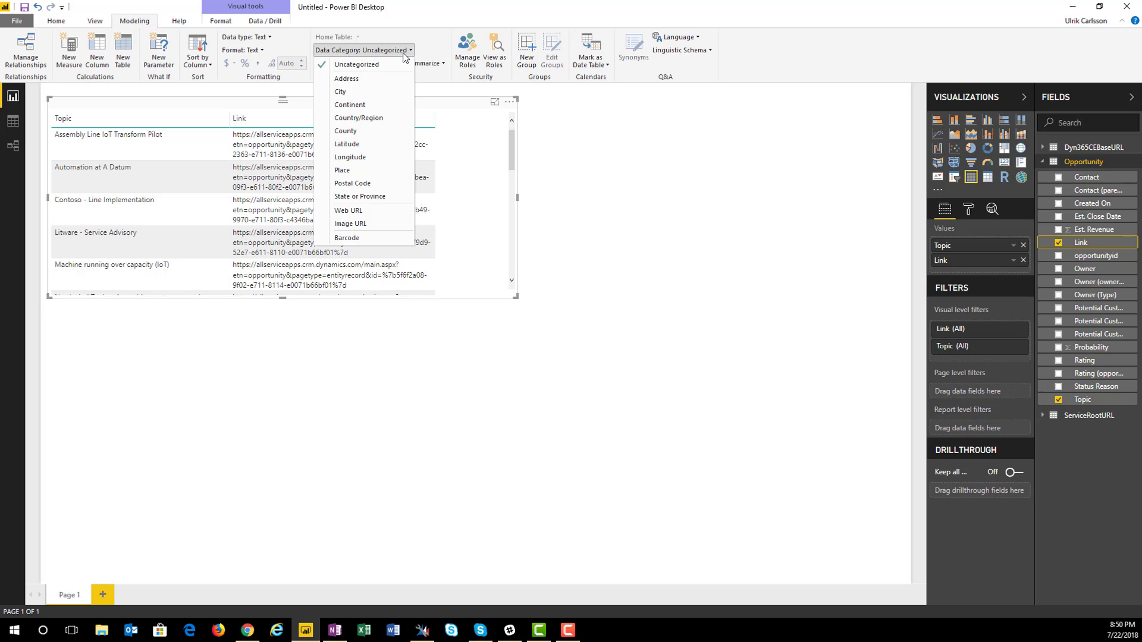
left_click(348, 210)
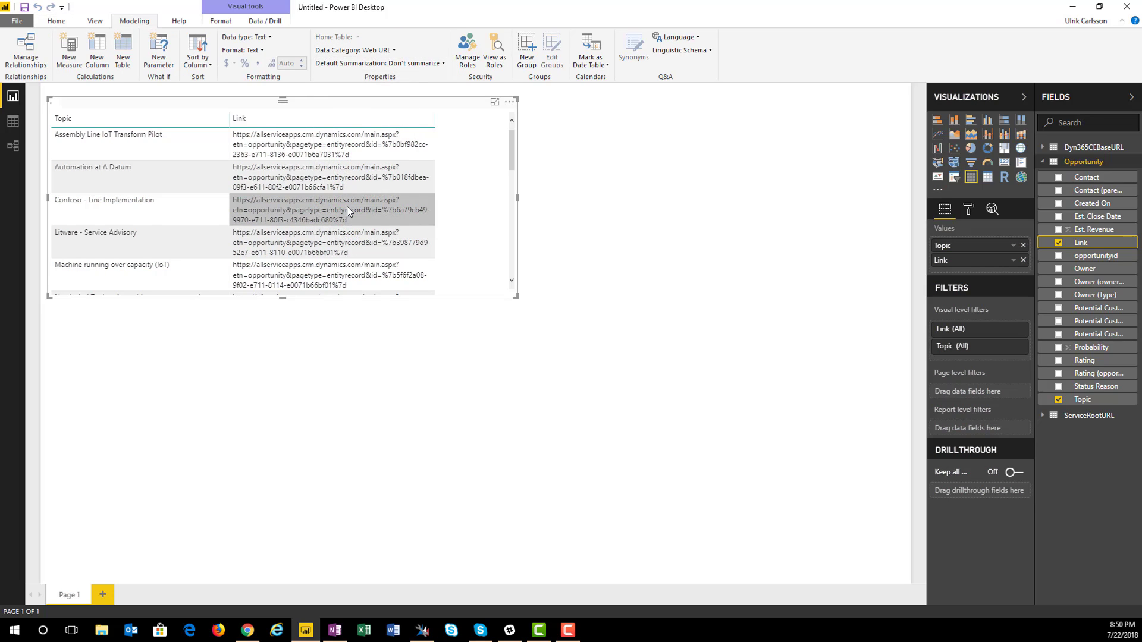
Turn on the URL icon for the table's values, and make the visual narrower and tall enough for all rows.
left_click(968, 210)
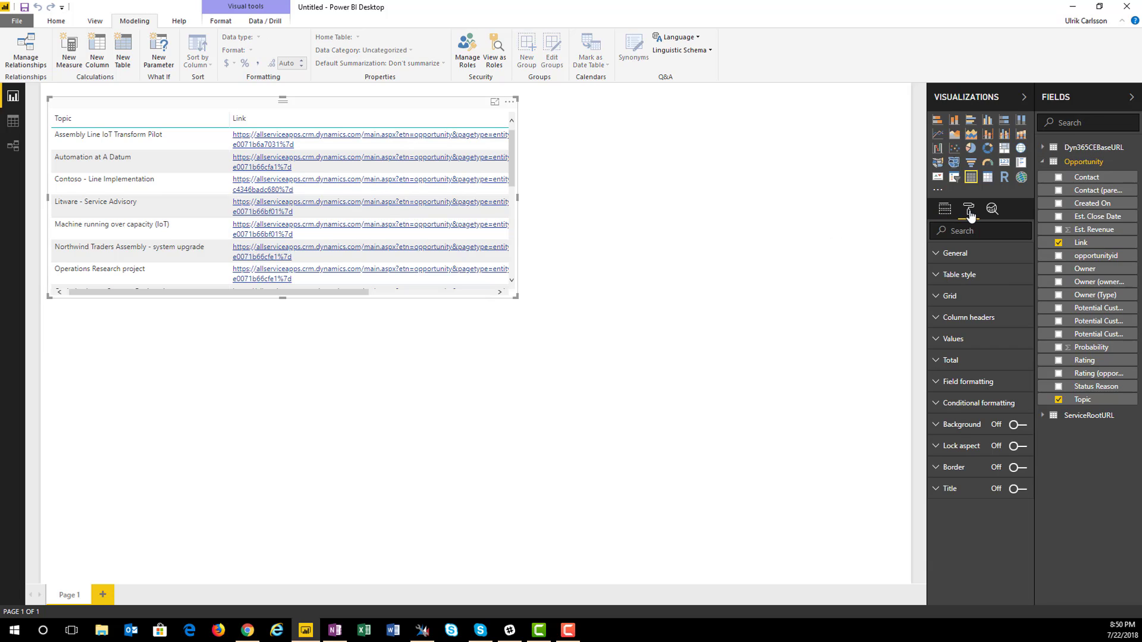
left_click(955, 341)
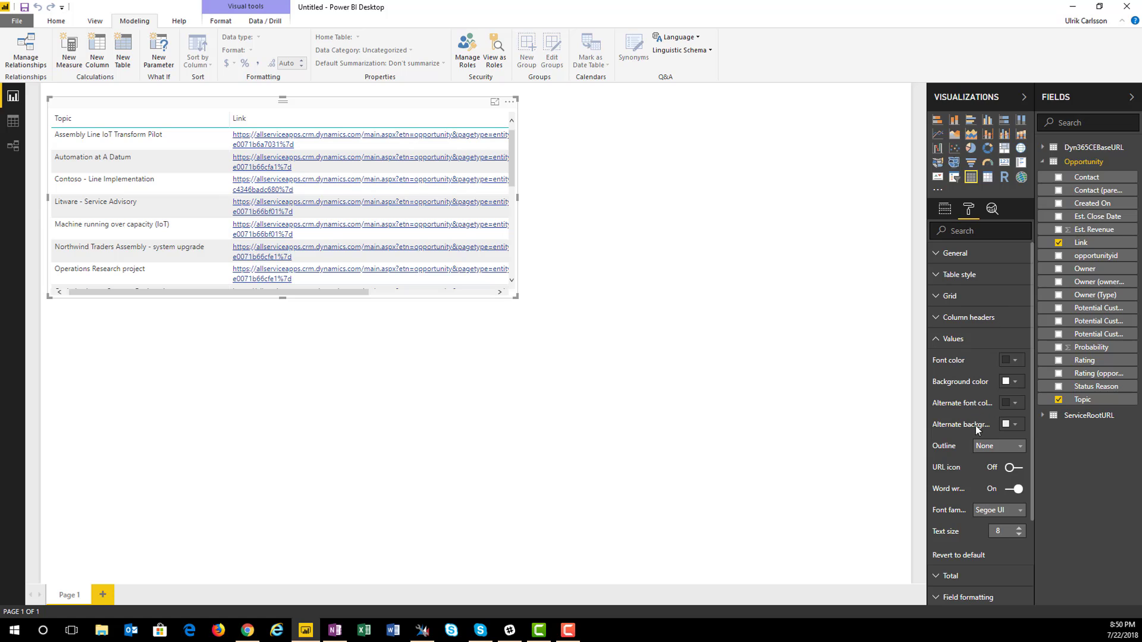
left_click(1013, 469)
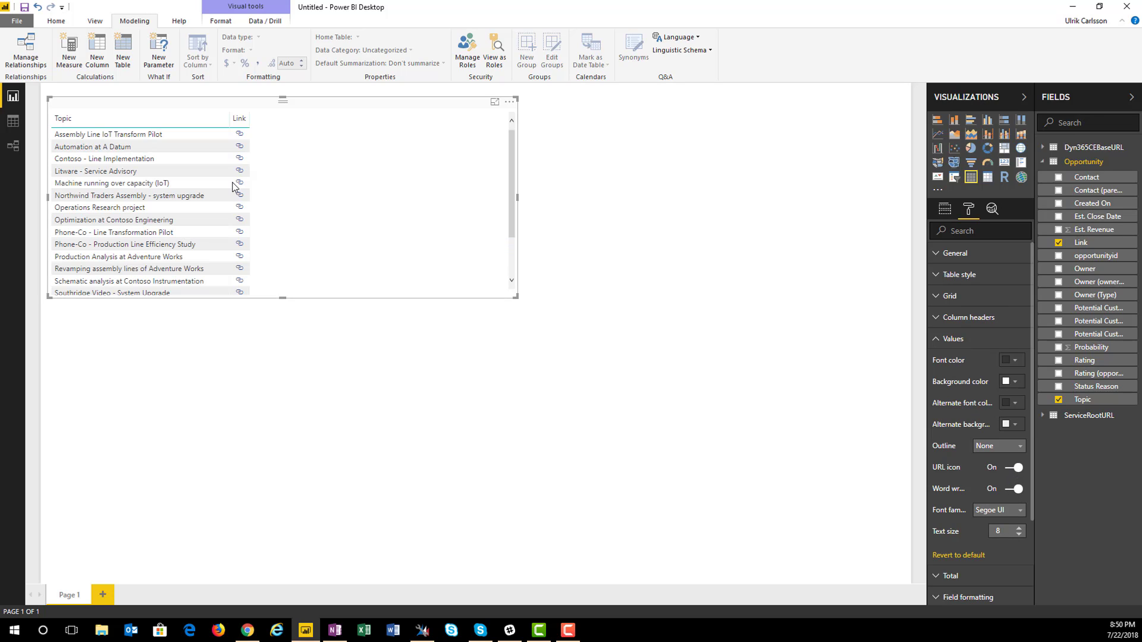
left_click_drag(517, 196, 291, 223)
left_click_drag(168, 298, 167, 367)
Test the link of the Production Analysis at Adventure Works opportunity in the browser, and return to Power BI Desktop.
left_click(239, 258)
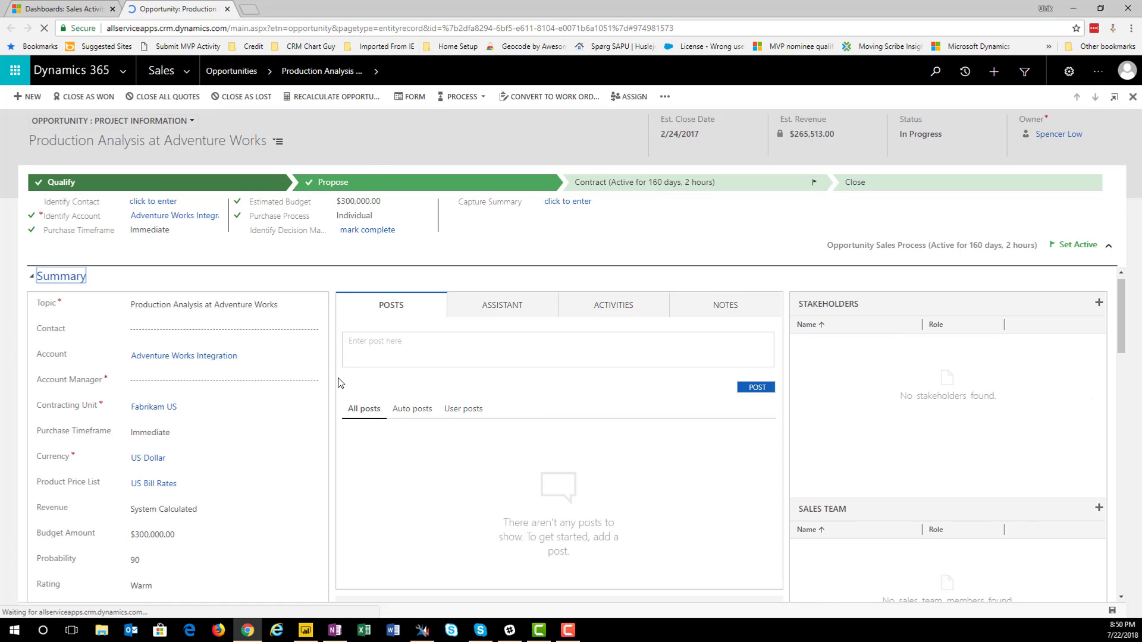
left_click(302, 634)
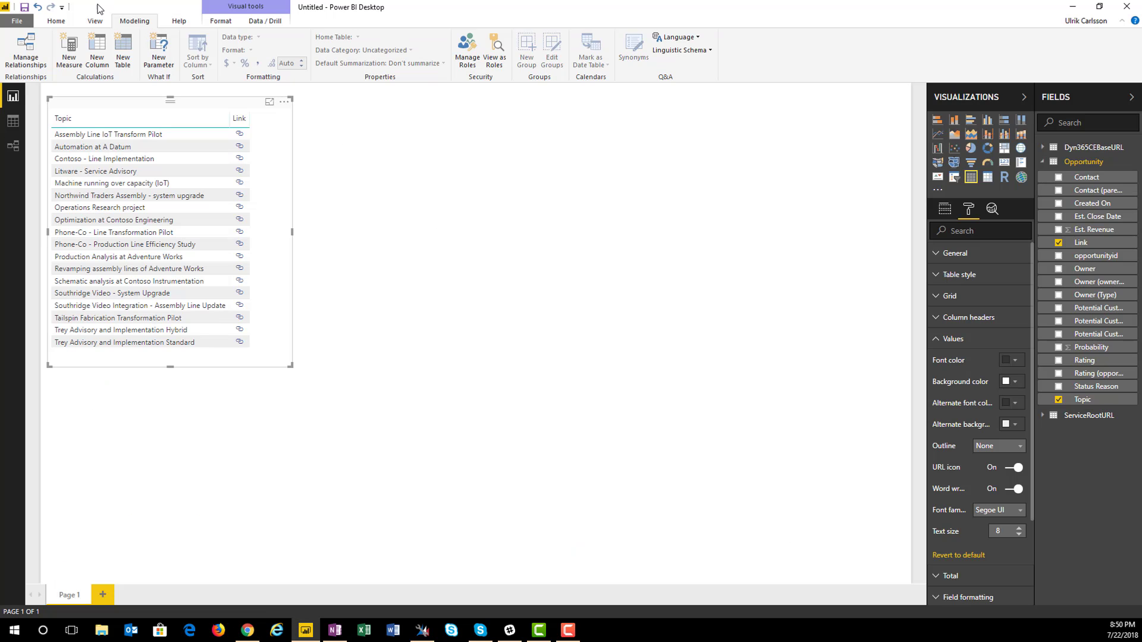
Inspect the custom column formula of the Opportunity query's Added Link step, especially the Dyn365CEBaseURL and opportunity parts, and close it.
left_click(65, 22)
left_click(197, 49)
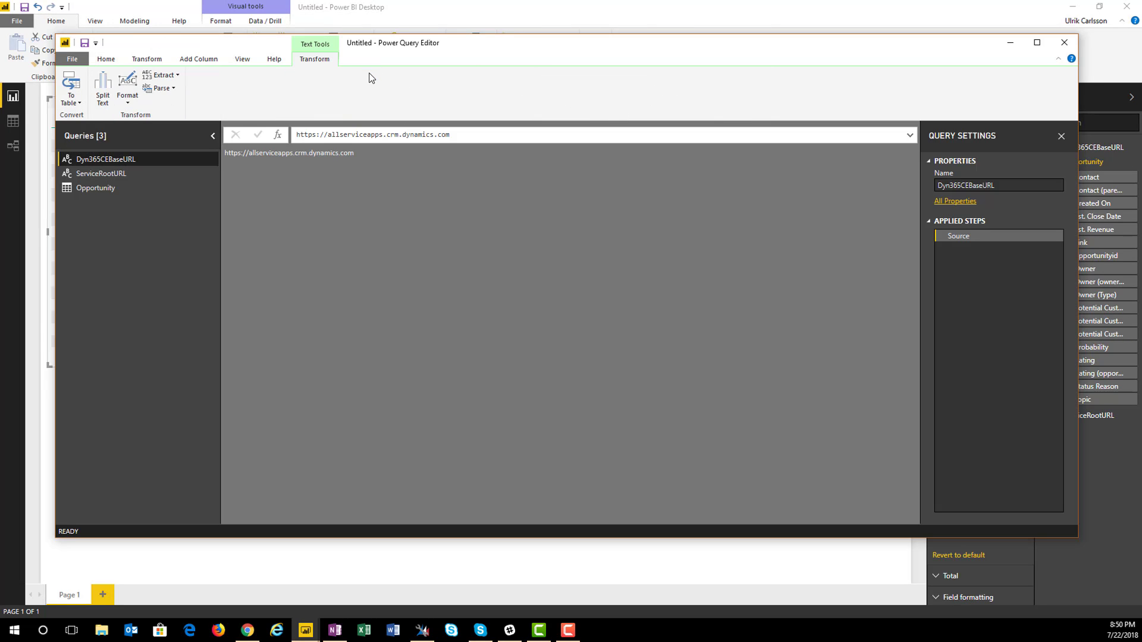
left_click(93, 191)
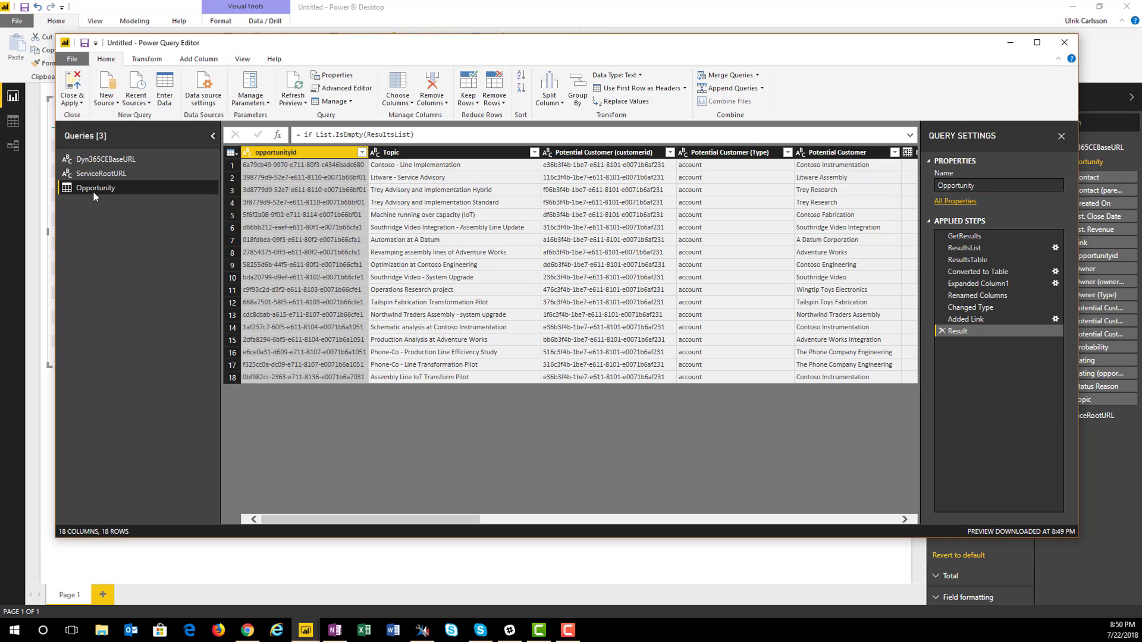
left_click(990, 321)
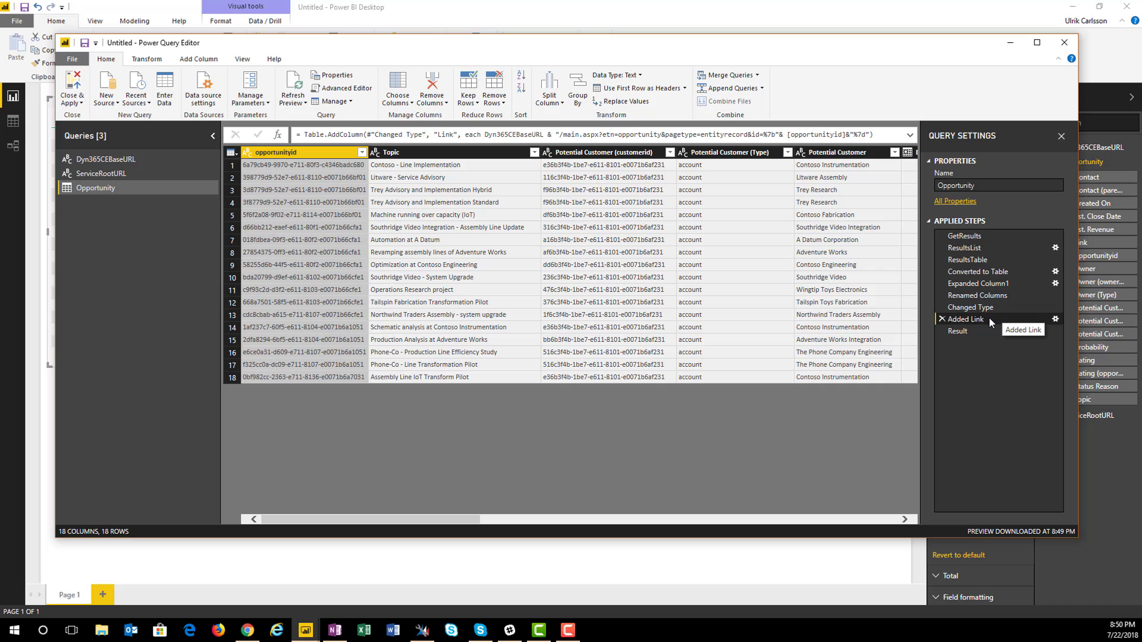
left_click(1054, 320)
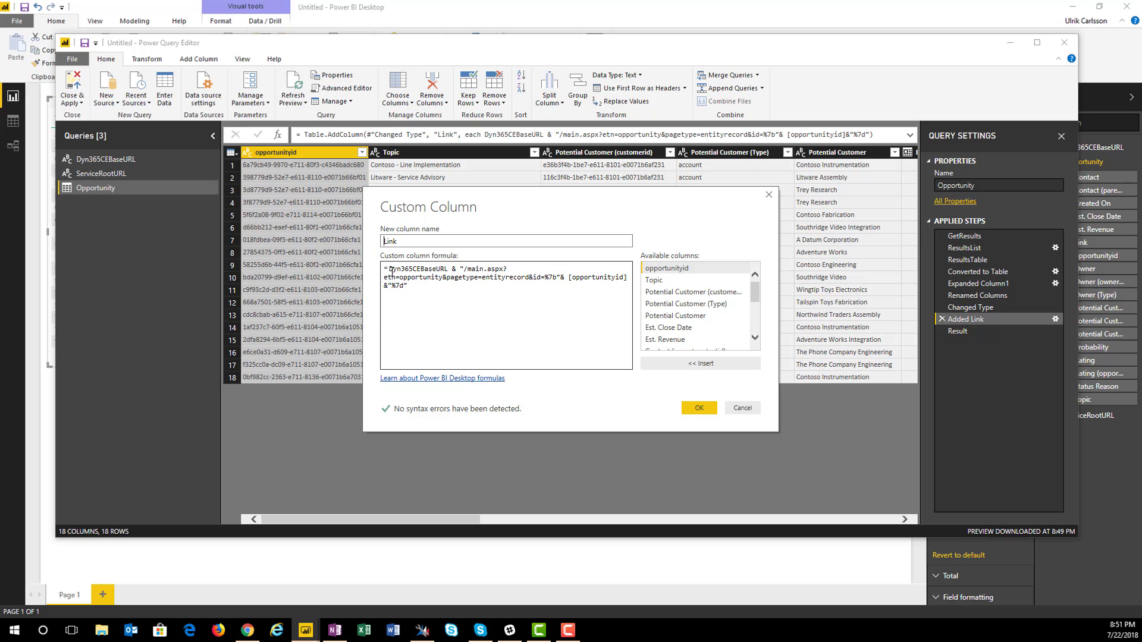
left_click_drag(389, 271, 448, 271)
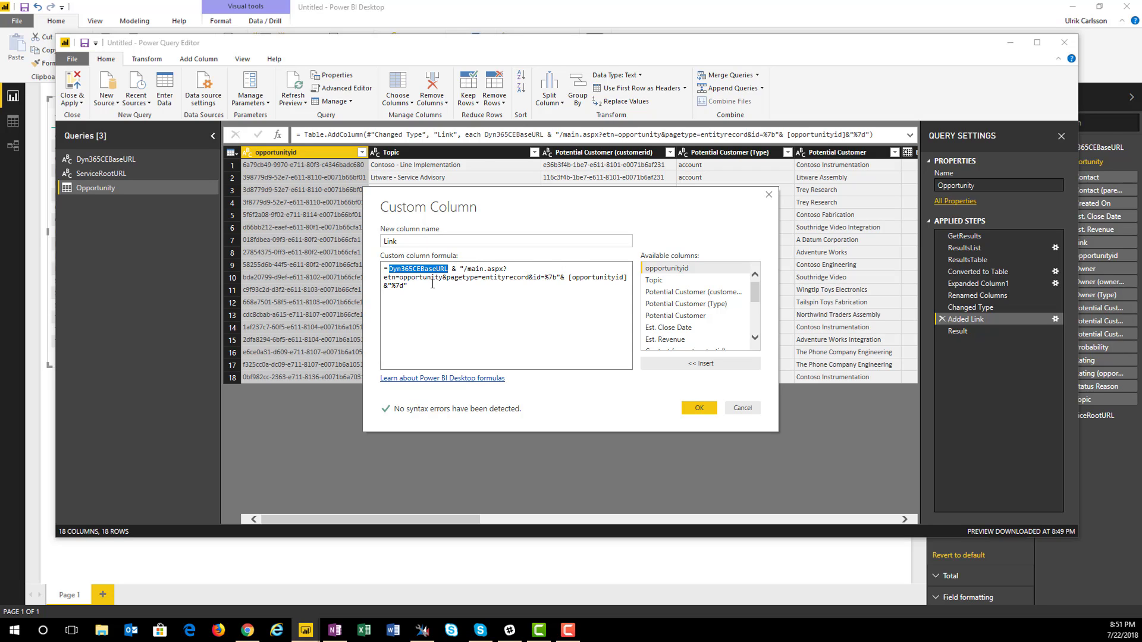
left_click_drag(399, 279, 446, 281)
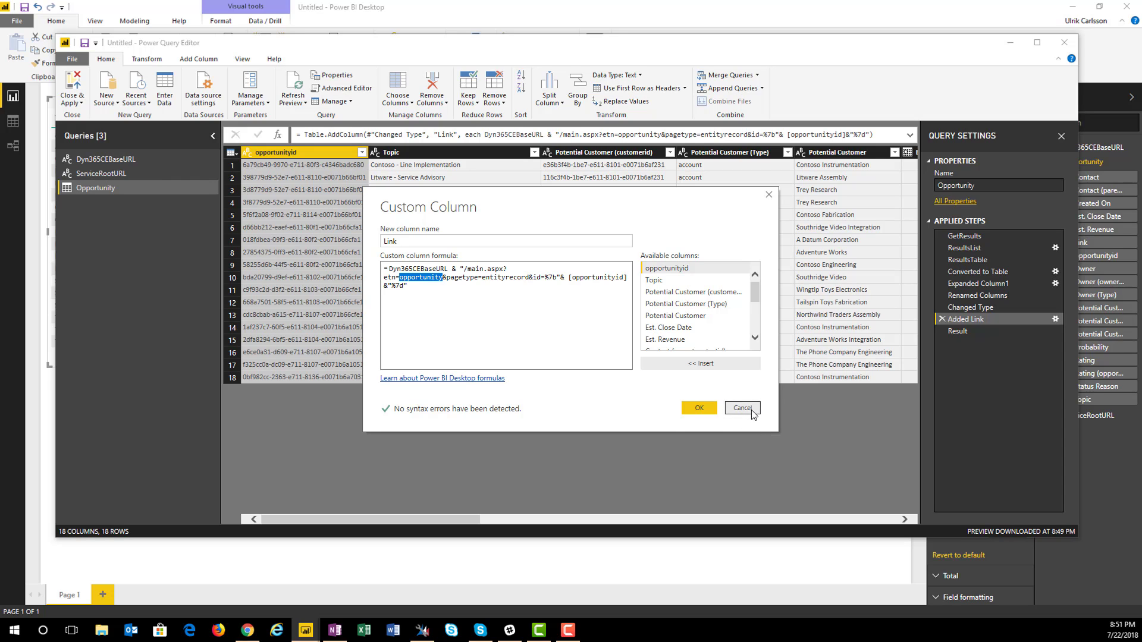
left_click(700, 409)
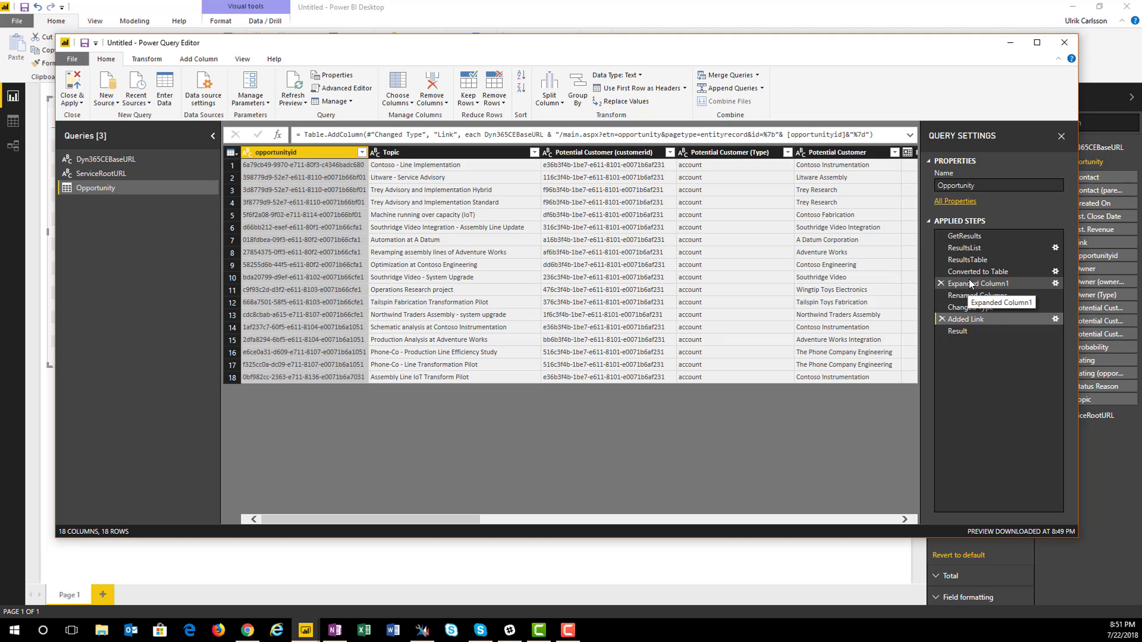
Change the statecode filter value to 5 in the Opportunity query's code and apply the edit.
left_click(969, 333)
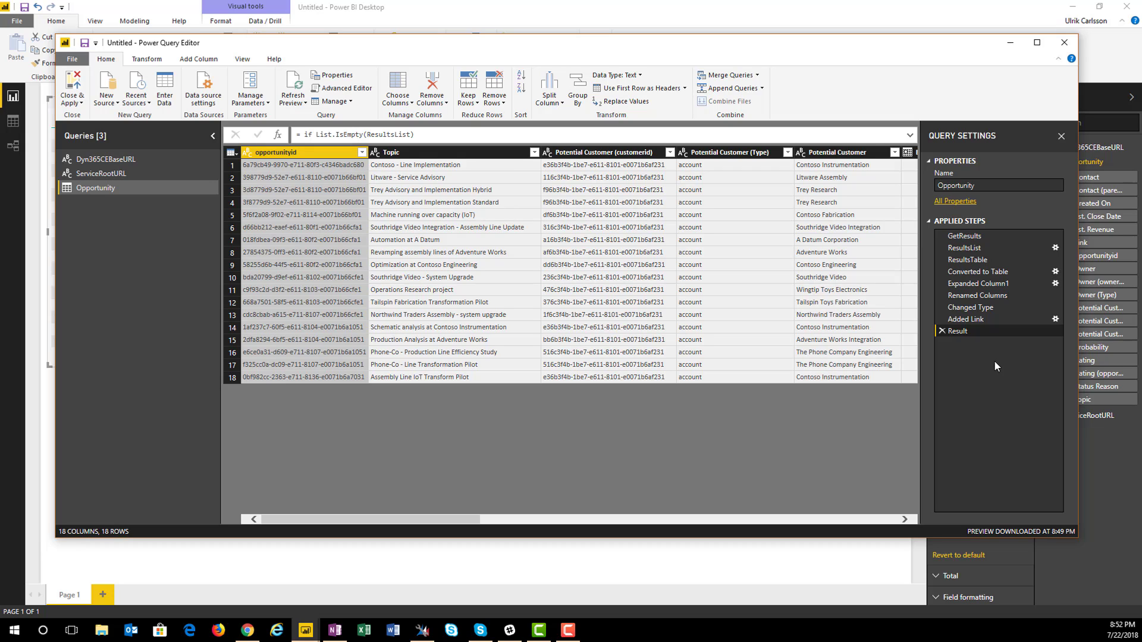
left_click(327, 89)
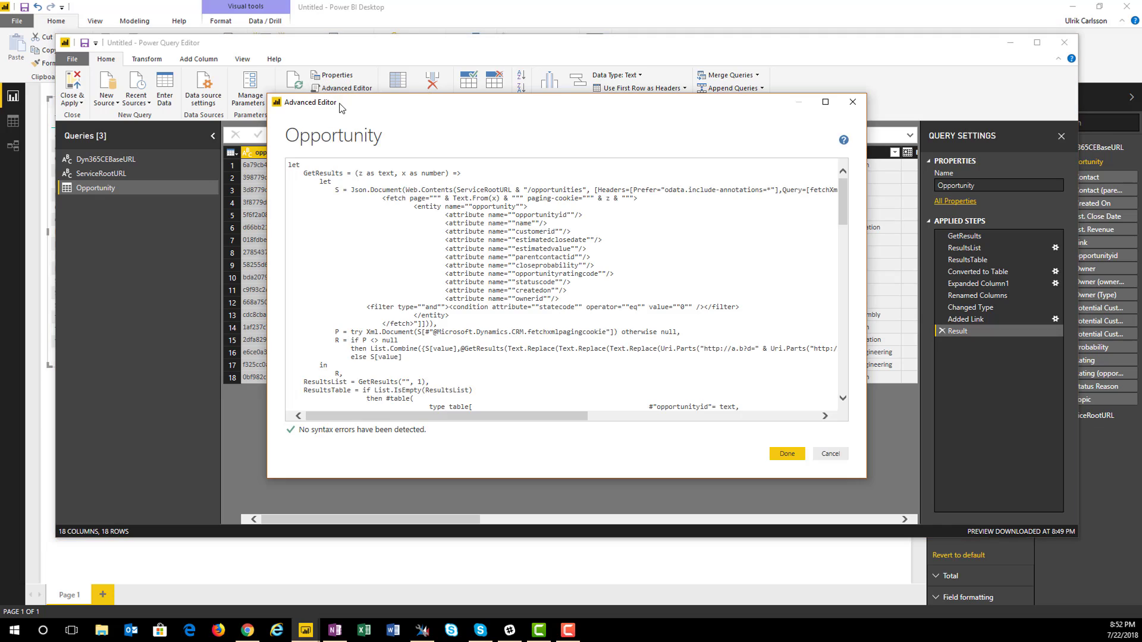
left_click(446, 304)
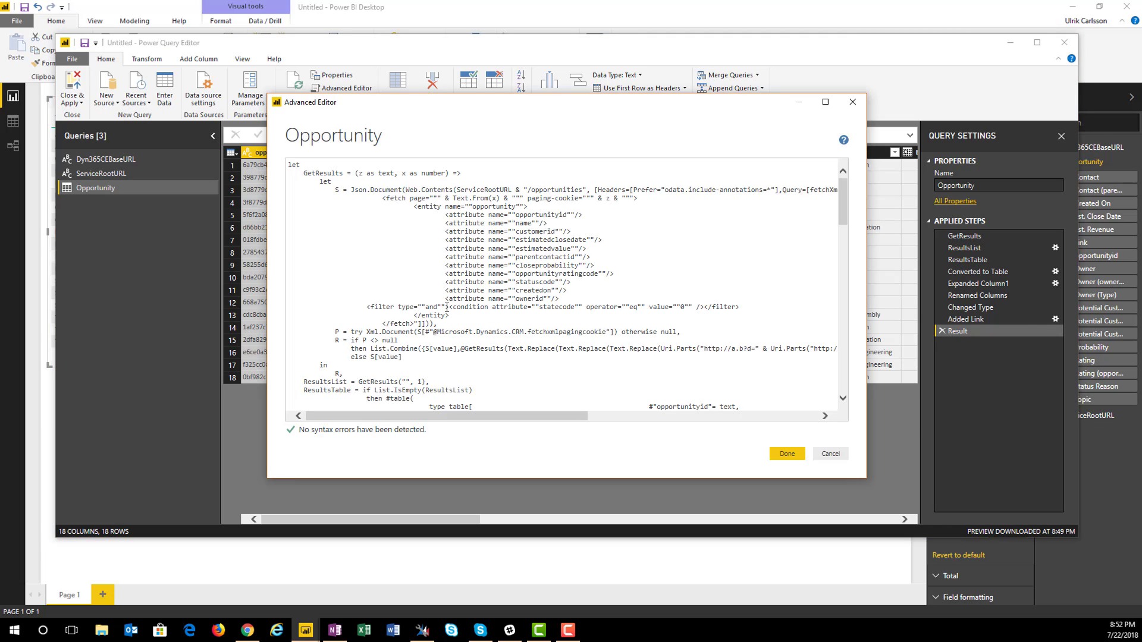
left_click(681, 306)
key("BackSpace")
type("5")
left_click(785, 460)
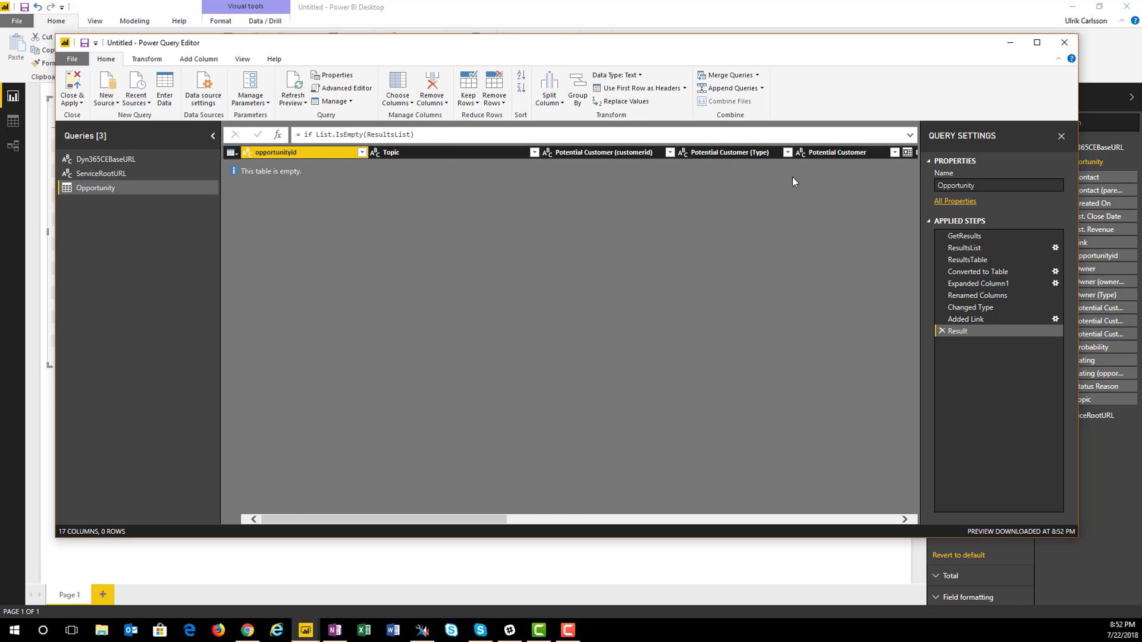
Examine the columns of the Opportunity query's result and compare its Added Link, ResultsTable and Result steps.
scroll(793, 177, "right", 3)
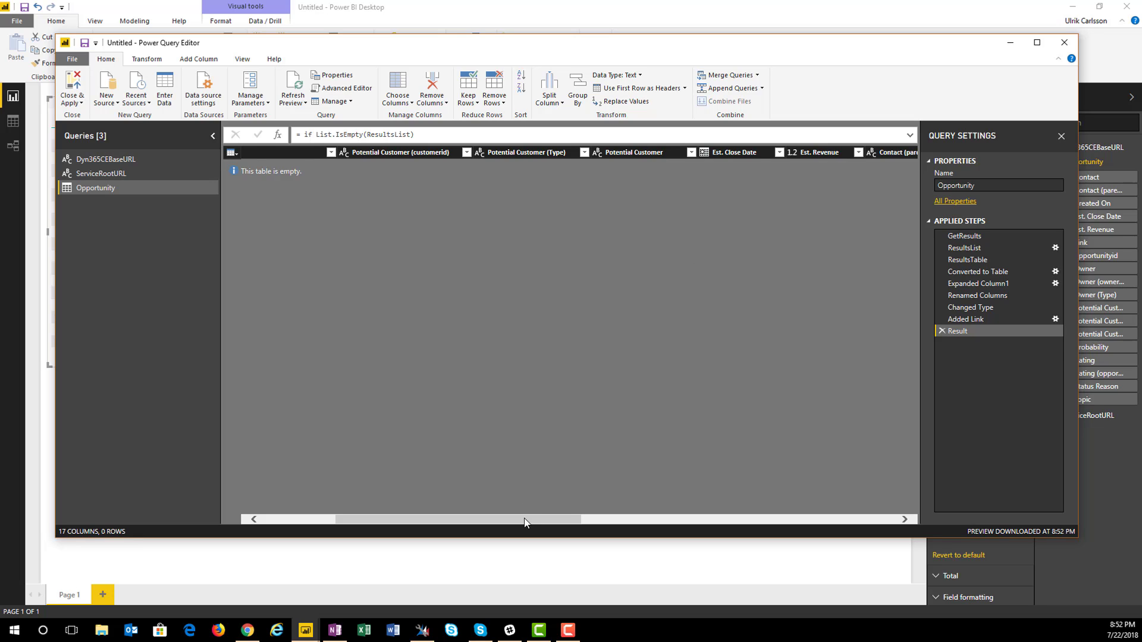
left_click_drag(523, 519, 436, 550)
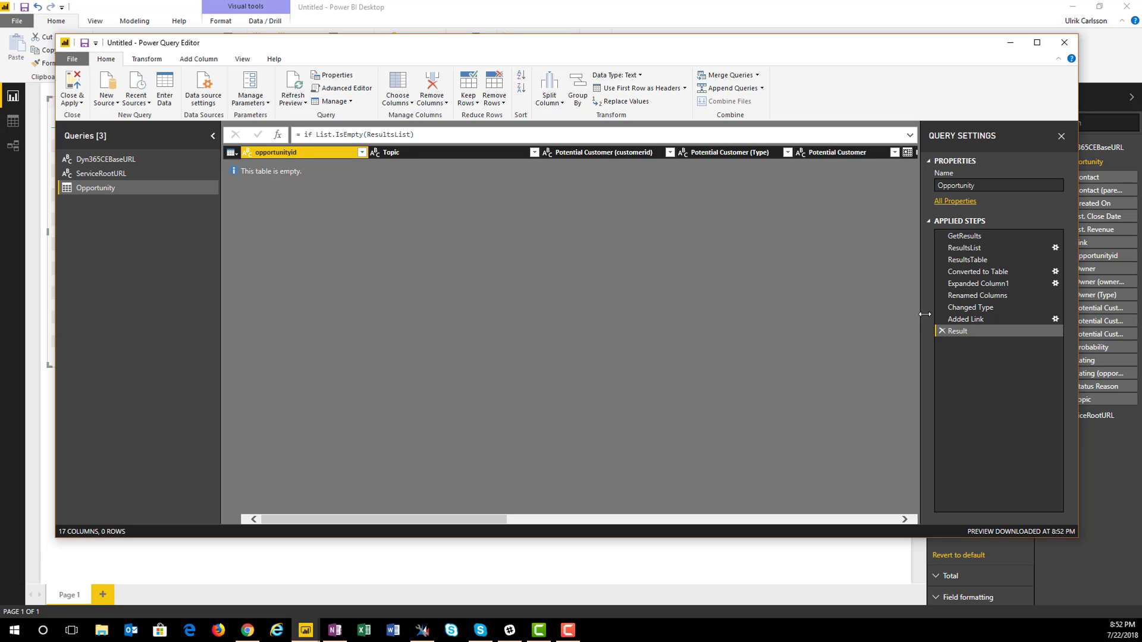
left_click(958, 319)
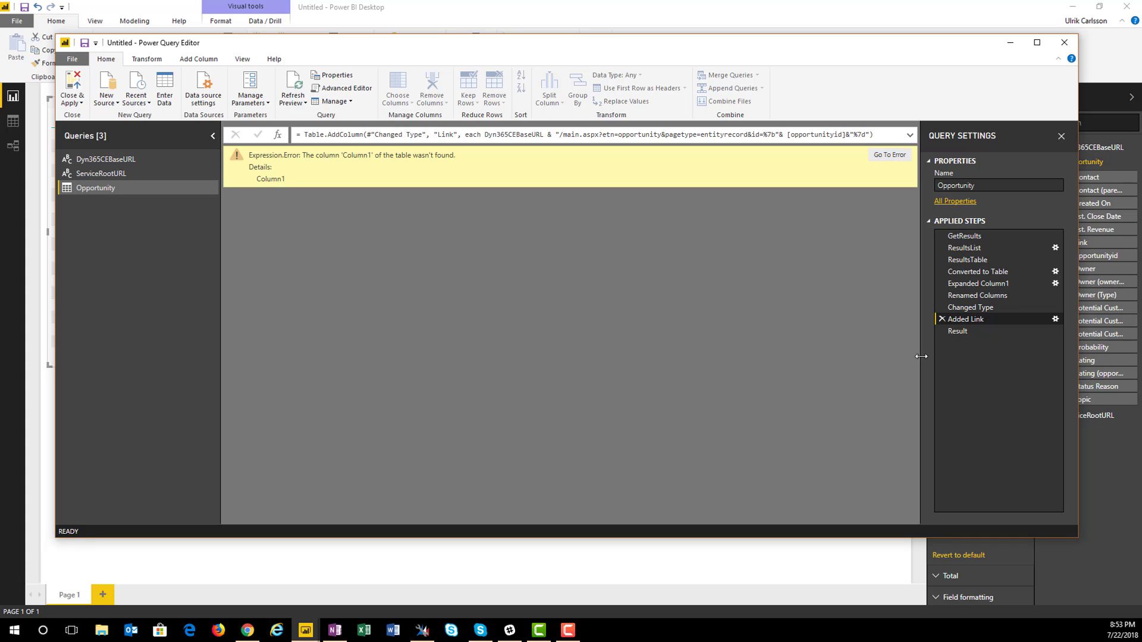
left_click(962, 330)
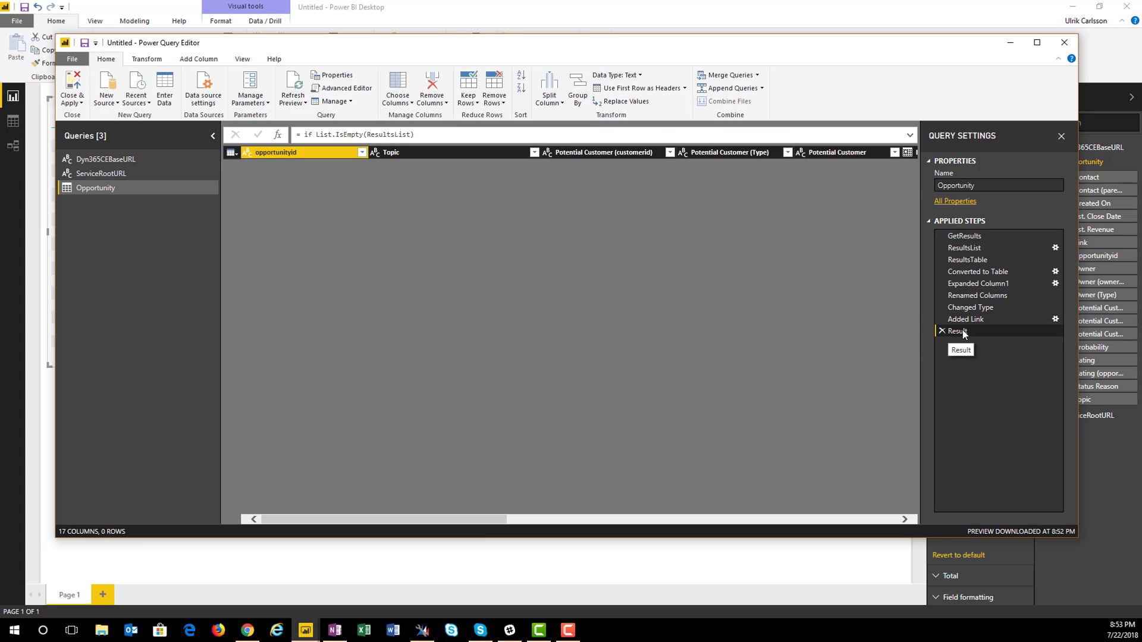
left_click(965, 260)
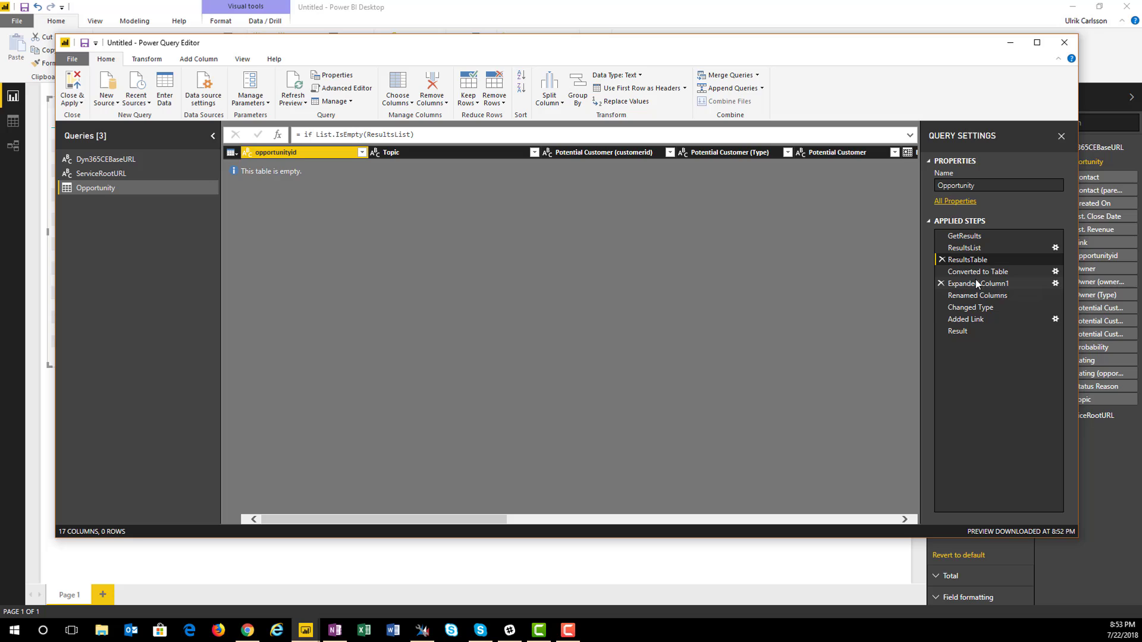
left_click(969, 334)
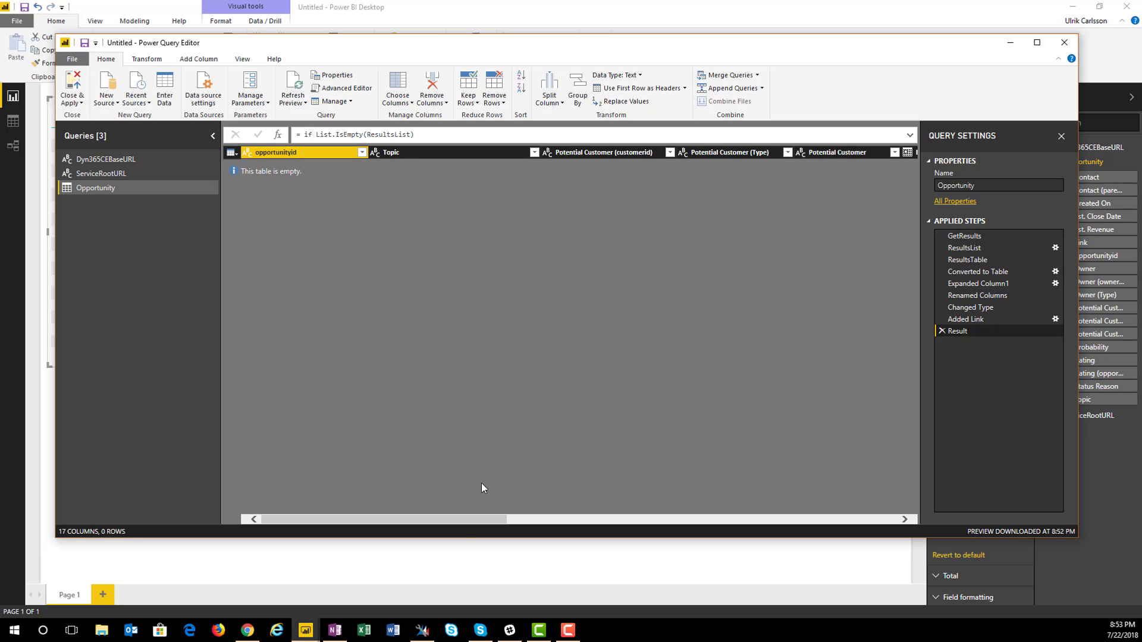
Switch to XrmToolBox, enable Use all attributes for the Opportunity FetchXML query and generate its code again.
left_click(421, 631)
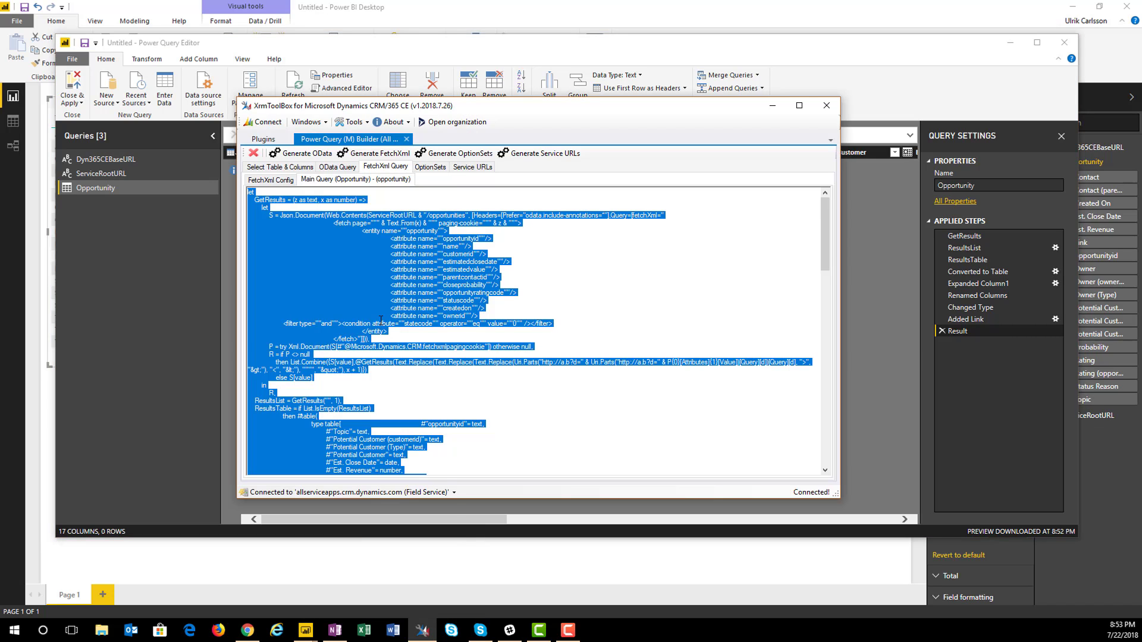
left_click(289, 167)
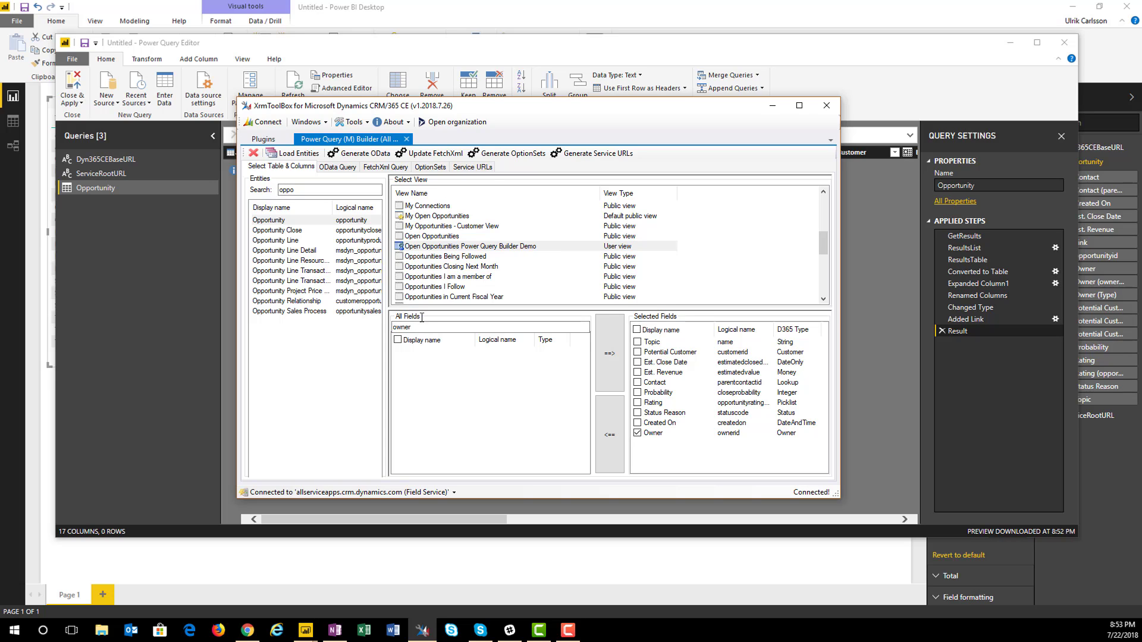
left_click(368, 168)
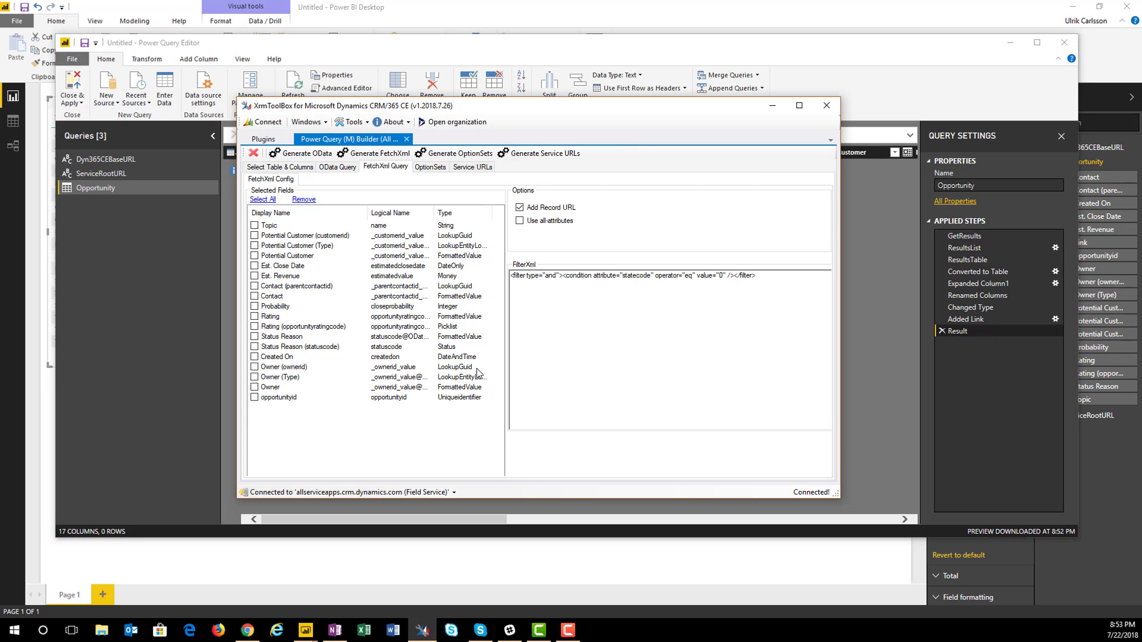
left_click(520, 222)
left_click(392, 155)
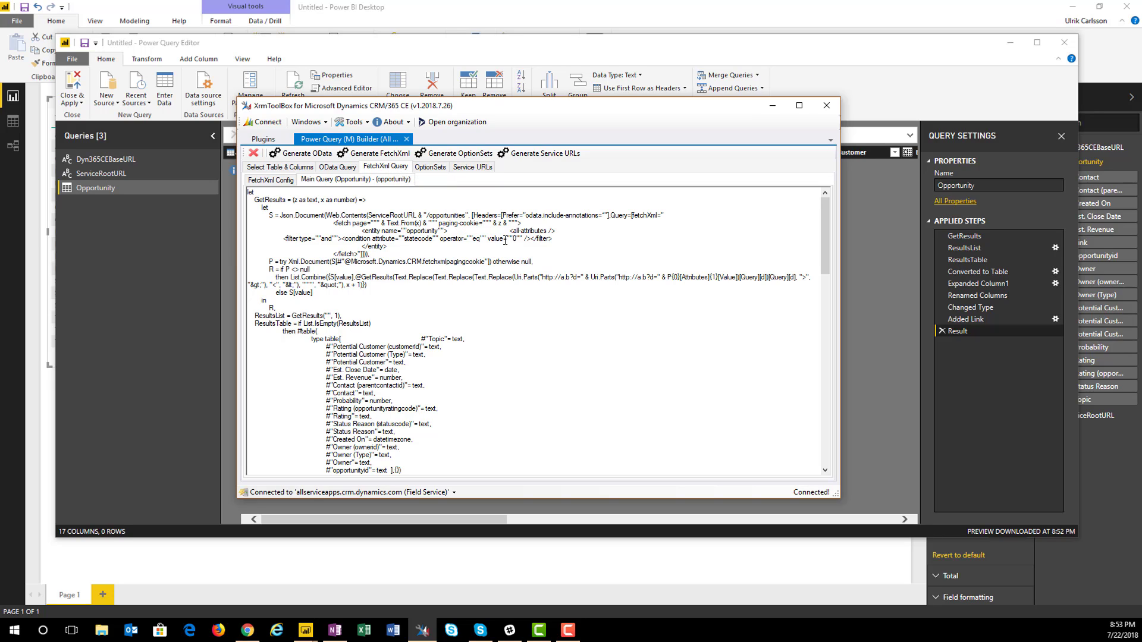
Examine the fetch section of the generated Opportunity FetchXML code, especially its all-attributes element.
left_click_drag(498, 231, 579, 230)
left_click_drag(334, 224, 415, 257)
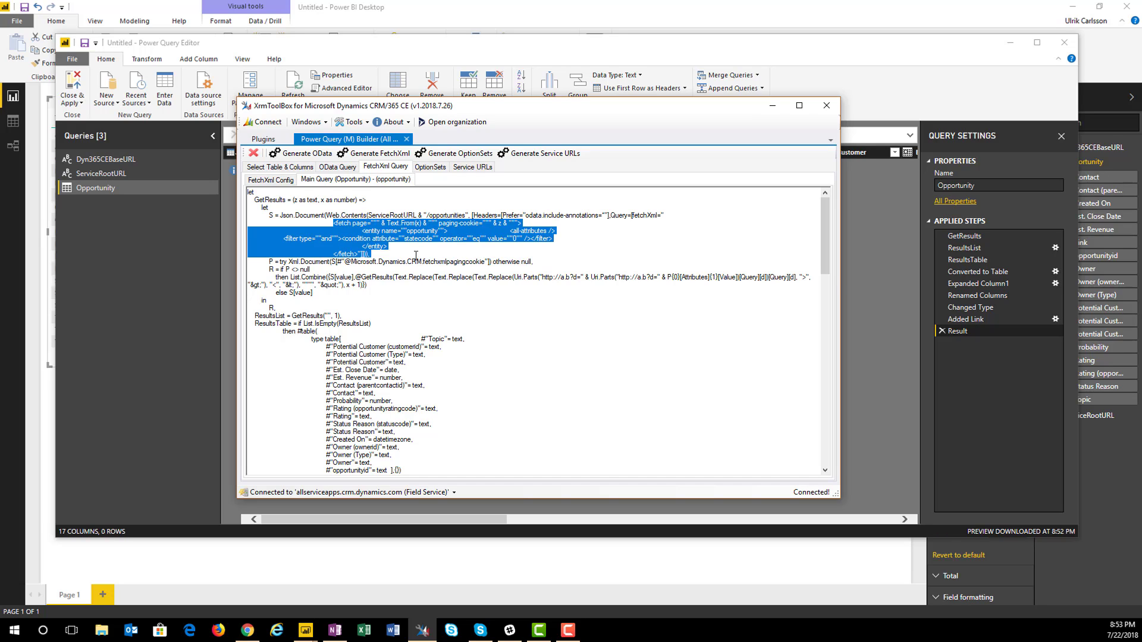
left_click(503, 235)
left_click_drag(510, 232, 559, 232)
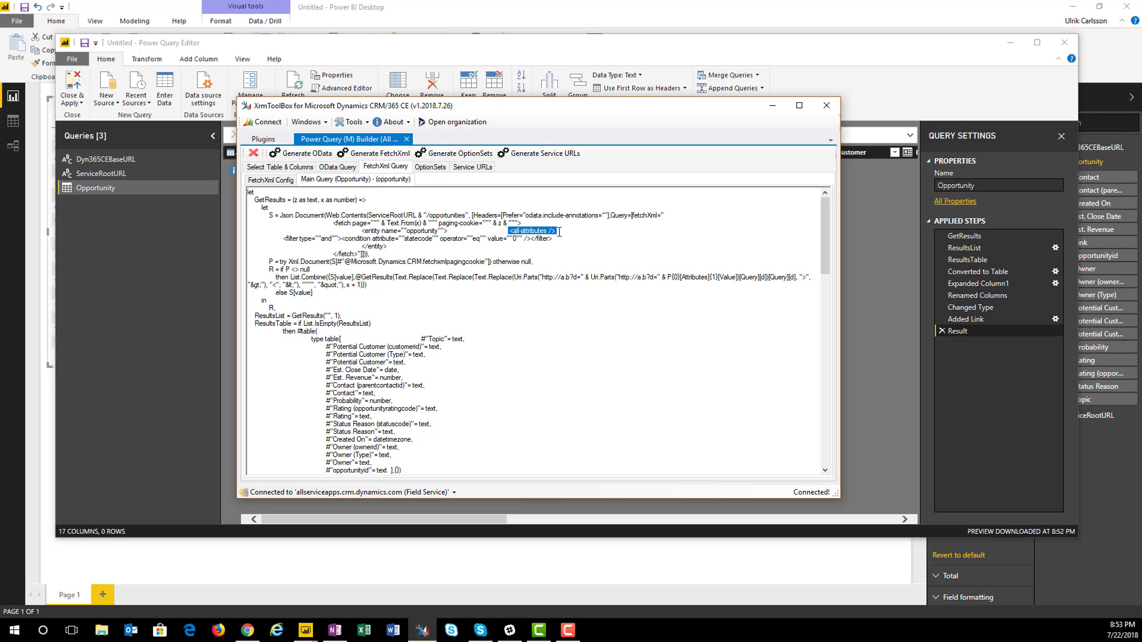
Copy the entire generated code, switch to Power Query Editor and use it as the code of a new blank query.
left_click(509, 253)
key("ctrl+a")
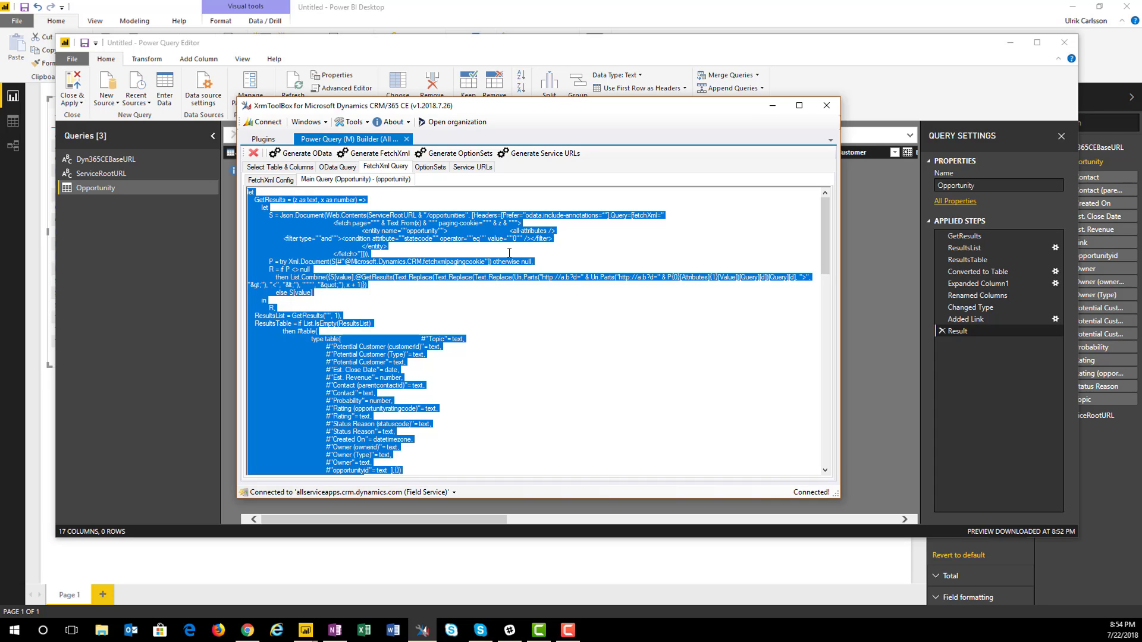
left_click(182, 298)
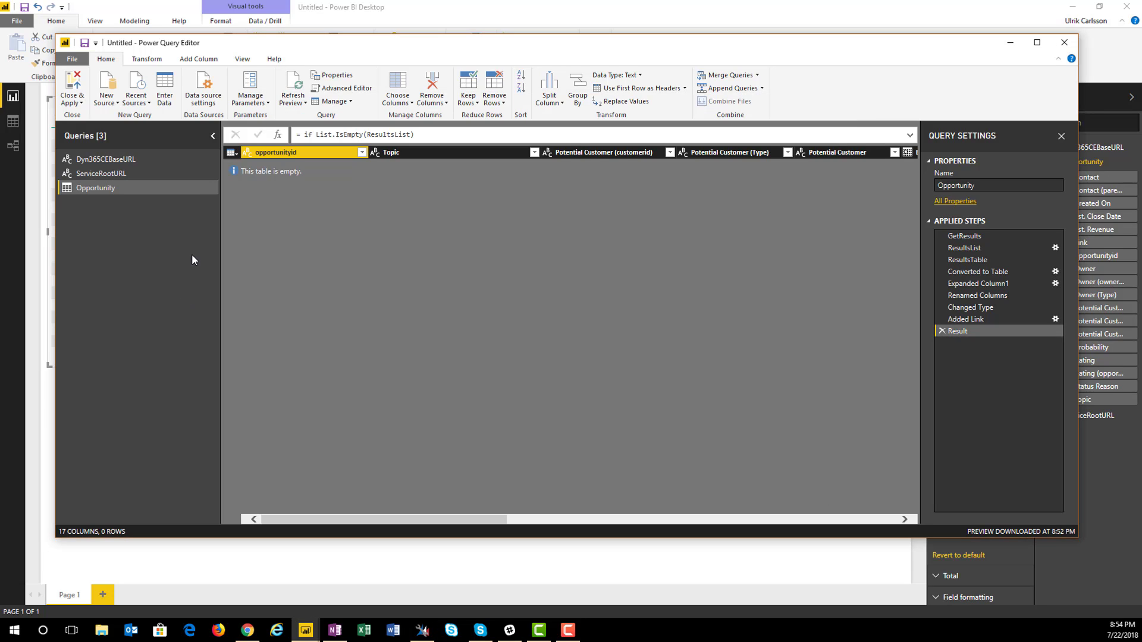
left_click(110, 104)
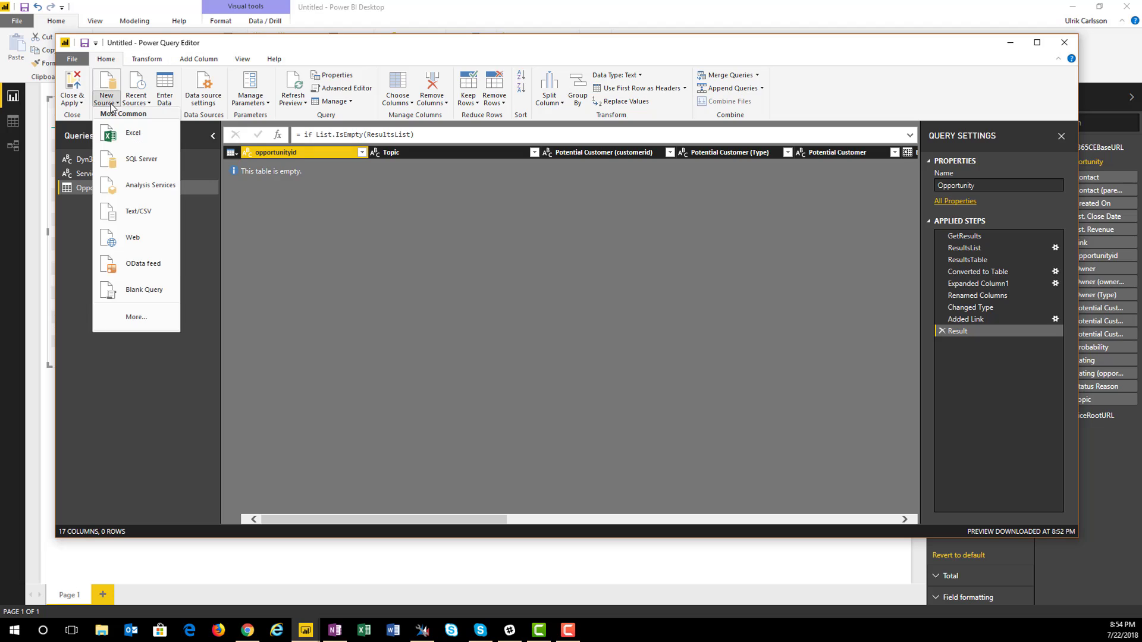
left_click(149, 289)
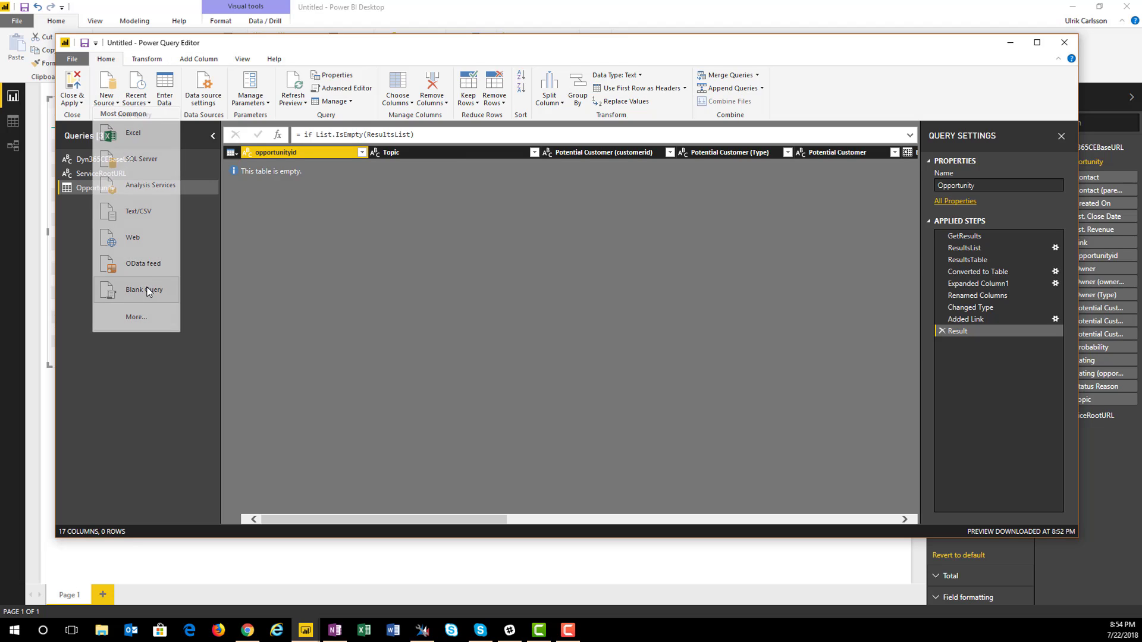
left_click(335, 89)
key("ctrl+a")
key("ctrl+v")
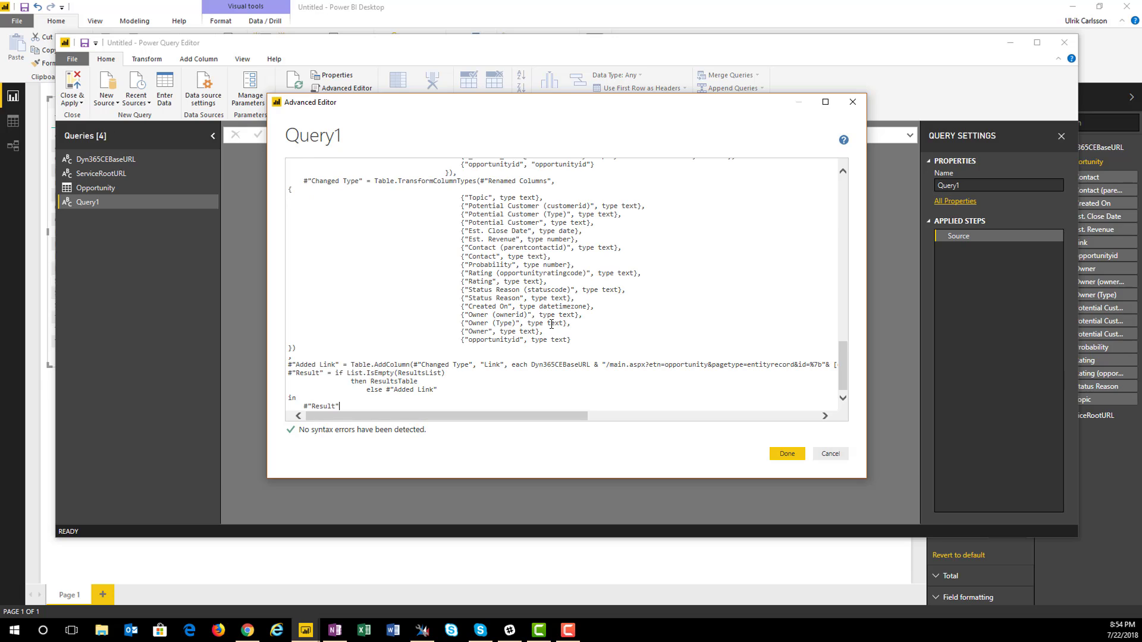
left_click(786, 454)
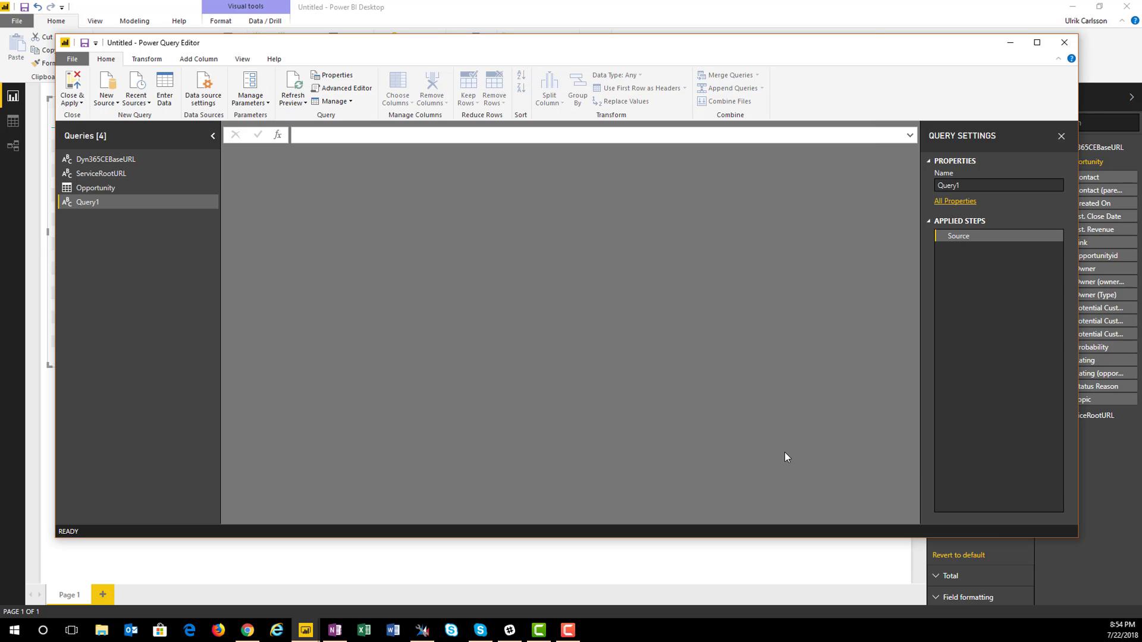
Rename the new query as Opportunity all-attributes.
double_click(89, 202)
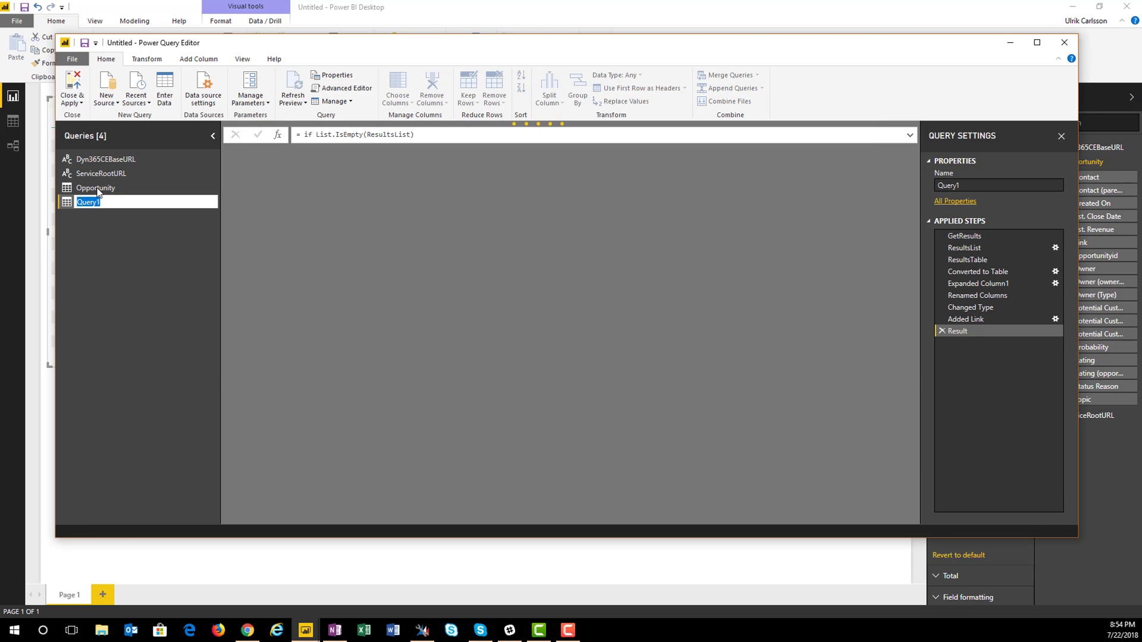
type("Op")
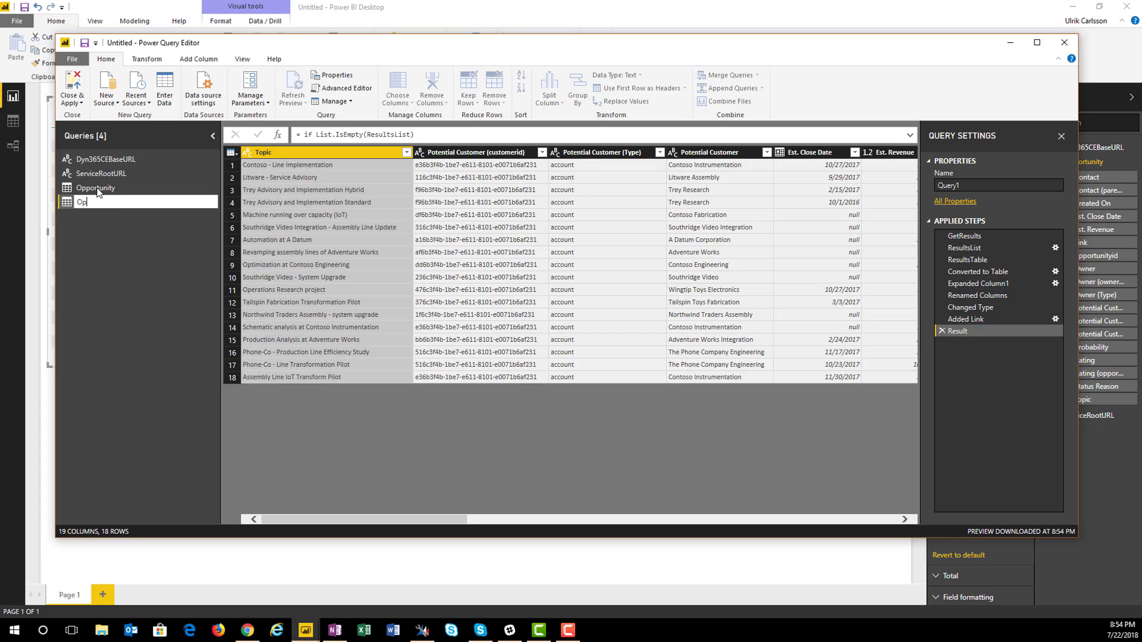
type("oportunity all-attributes")
key("Return")
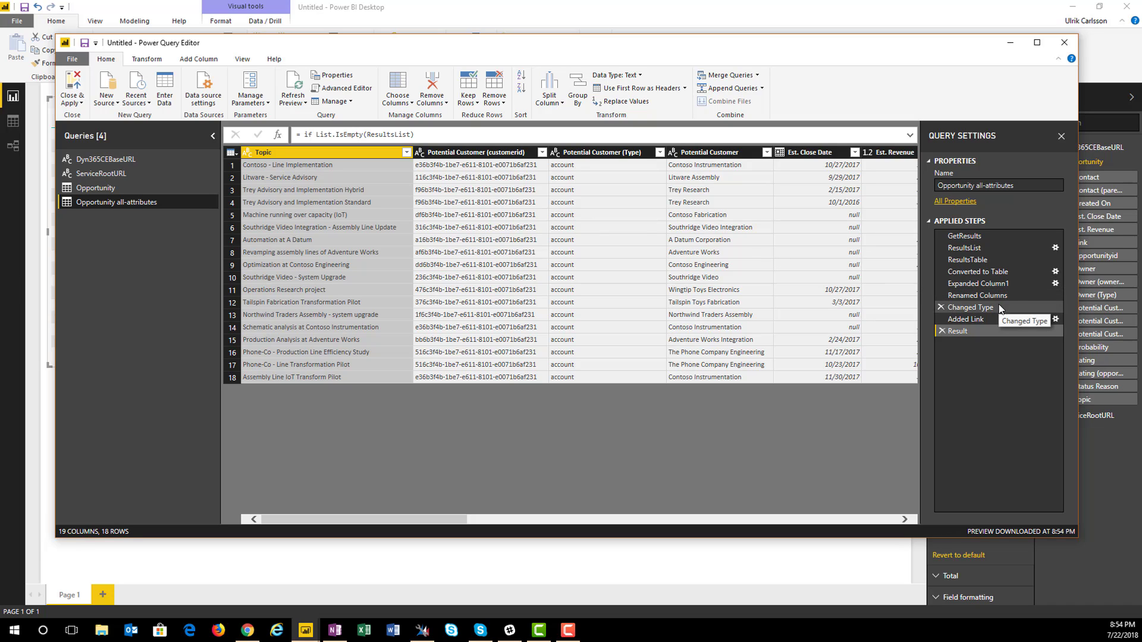
Browse the columns available in the Expanded Column1 step of Opportunity all-attributes, try including description, and cancel.
left_click(1055, 272)
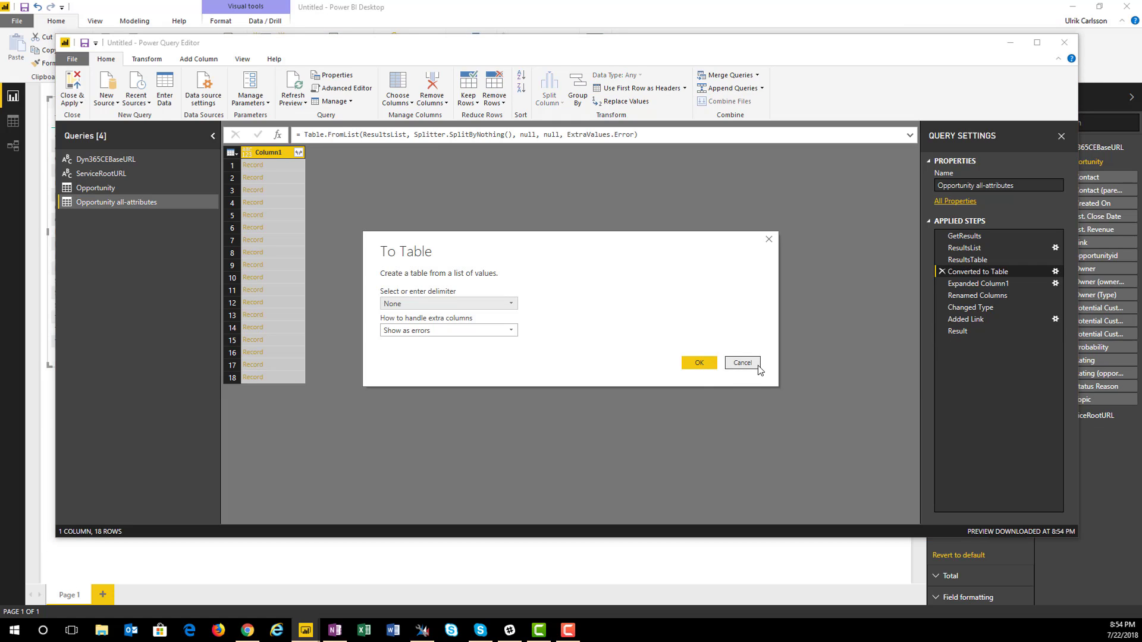
left_click(758, 367)
left_click(1005, 283)
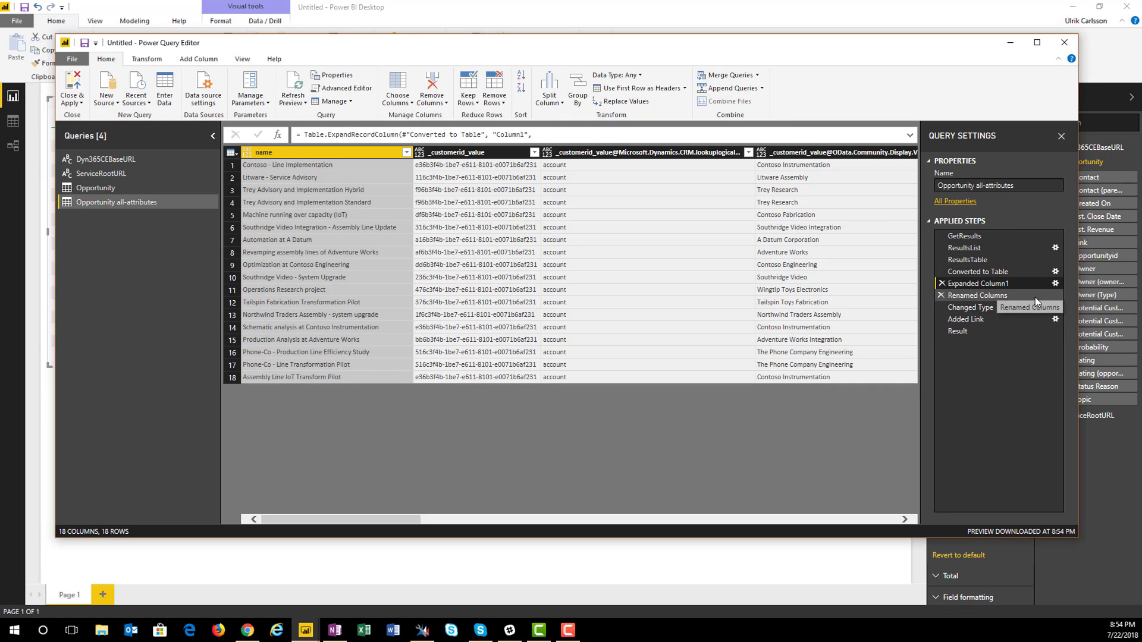
left_click(1055, 284)
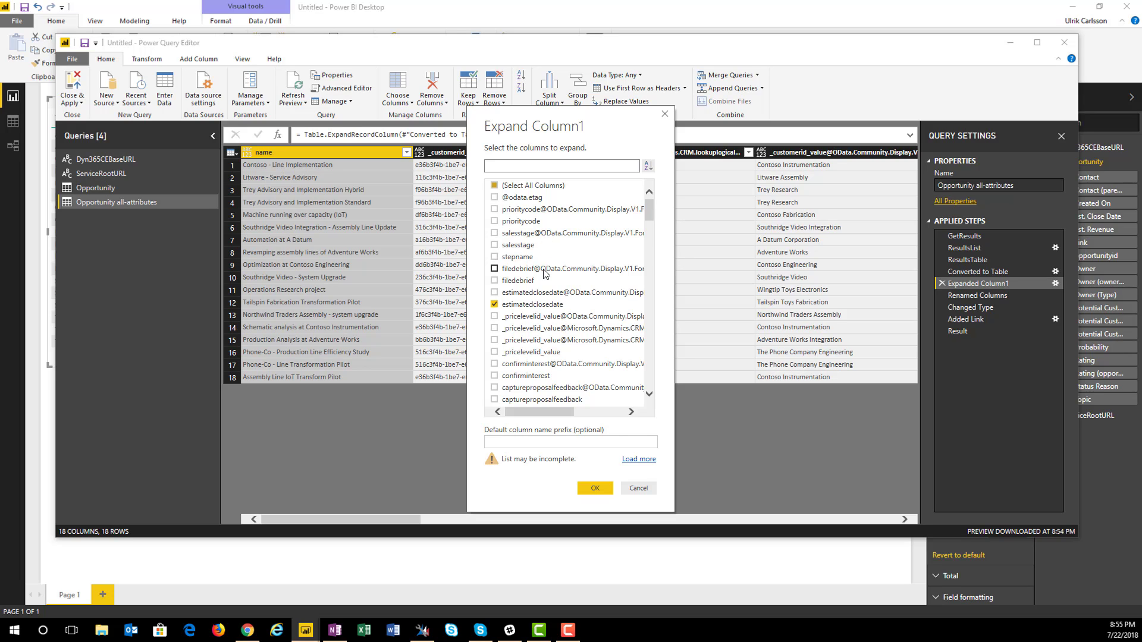
scroll(545, 273, "down", 10)
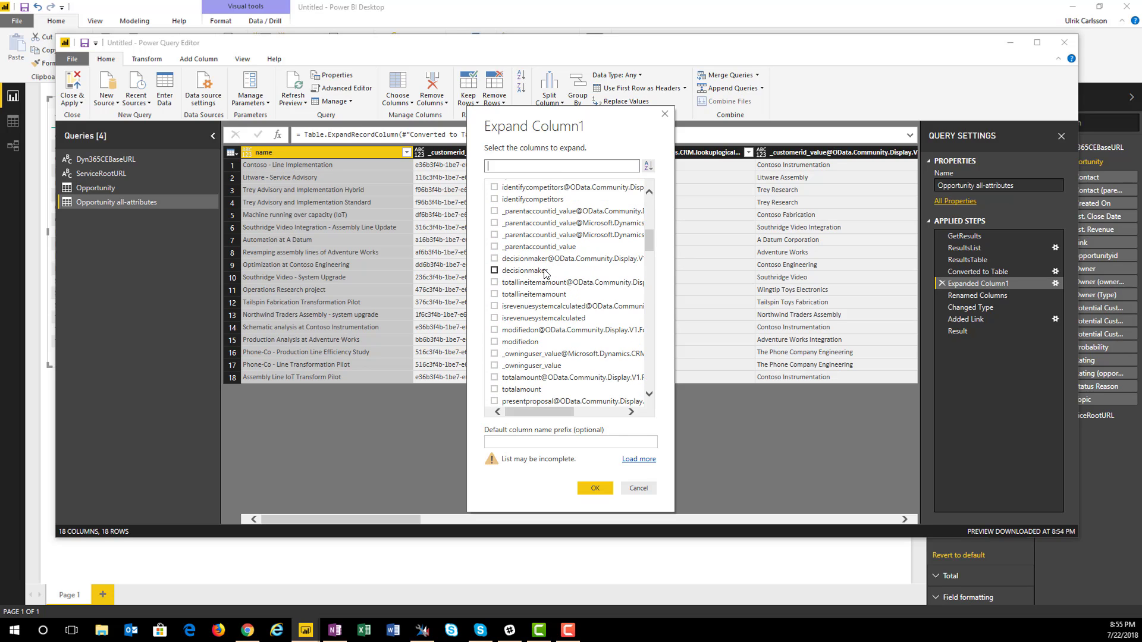
scroll(545, 273, "down", 2)
scroll(545, 273, "down", 8)
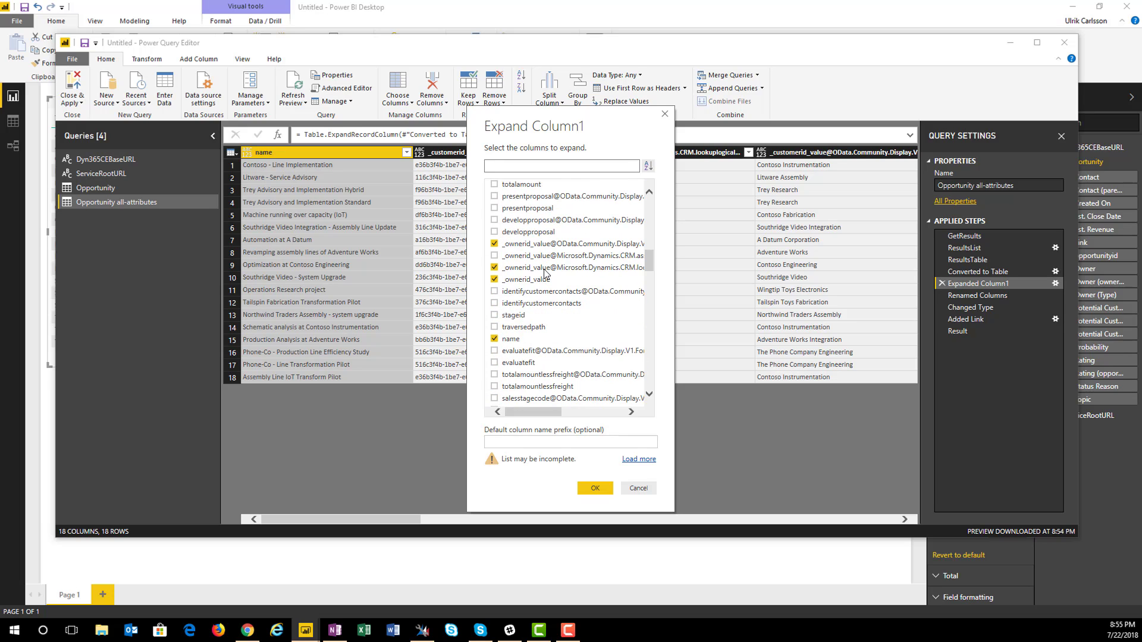
scroll(510, 345, "down", 4)
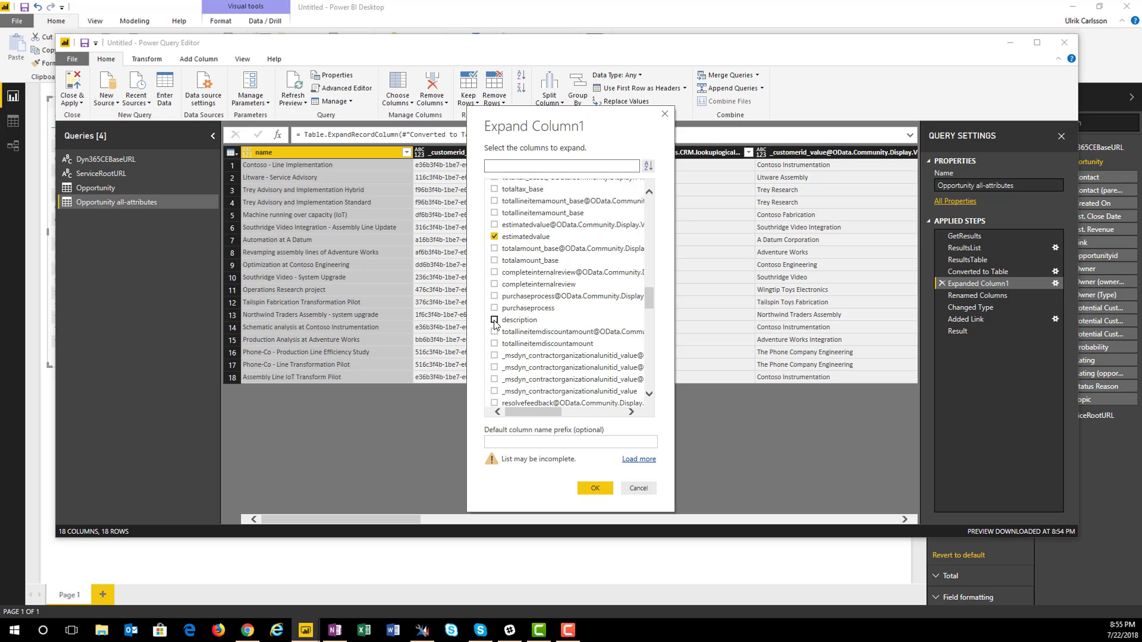
left_click(493, 319)
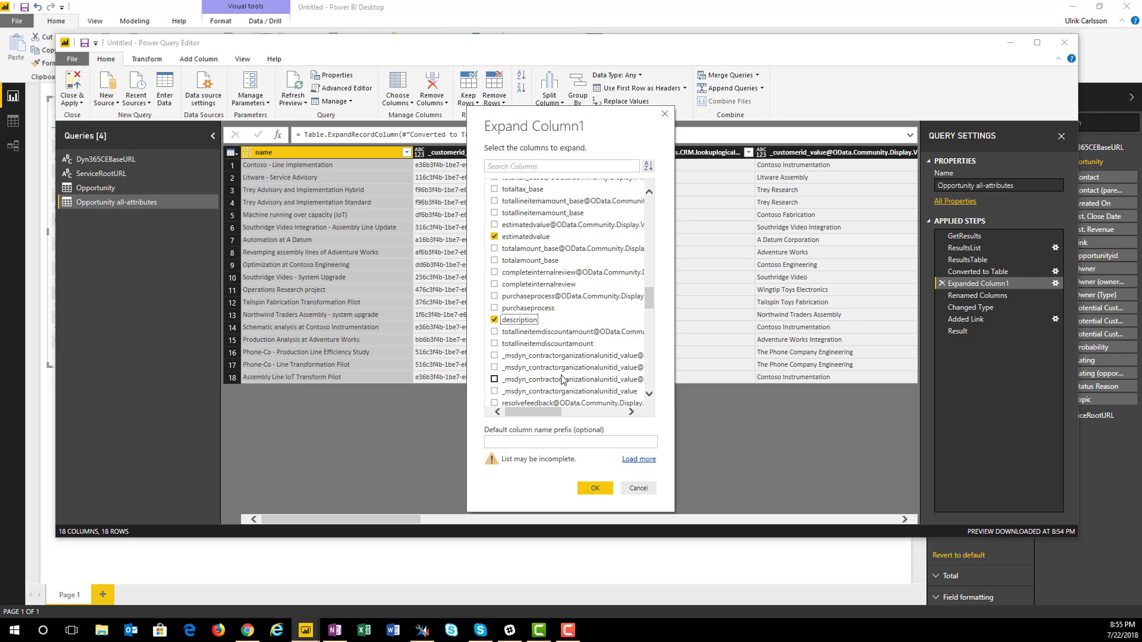
left_click(639, 489)
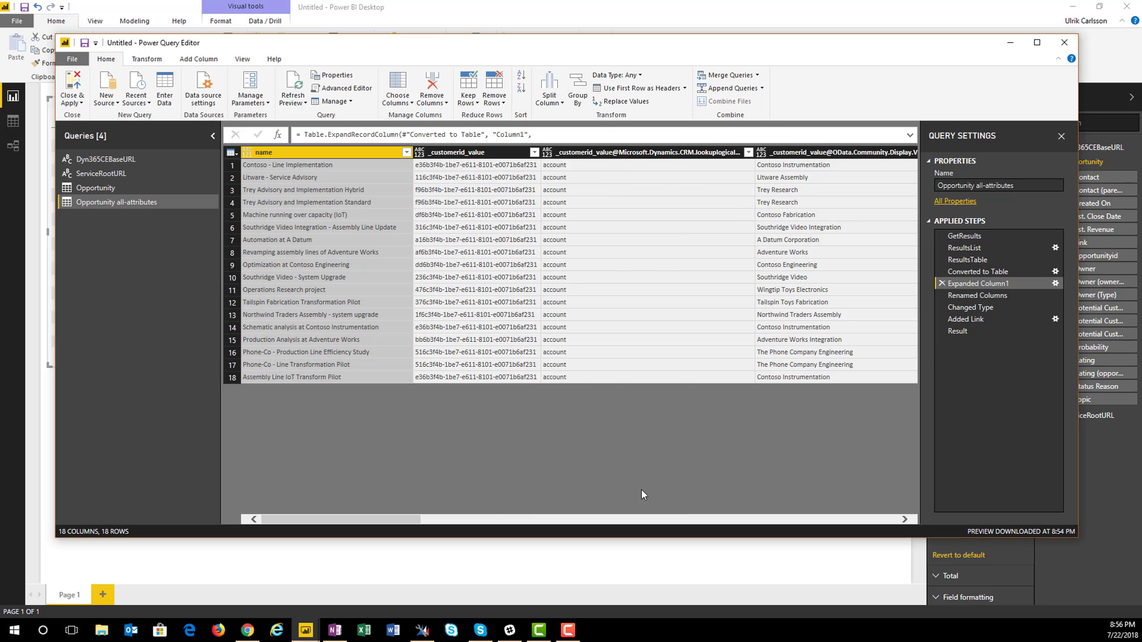
Compare the results of the Opportunity and Opportunity all-attributes queries and return to the report page.
left_click(119, 190)
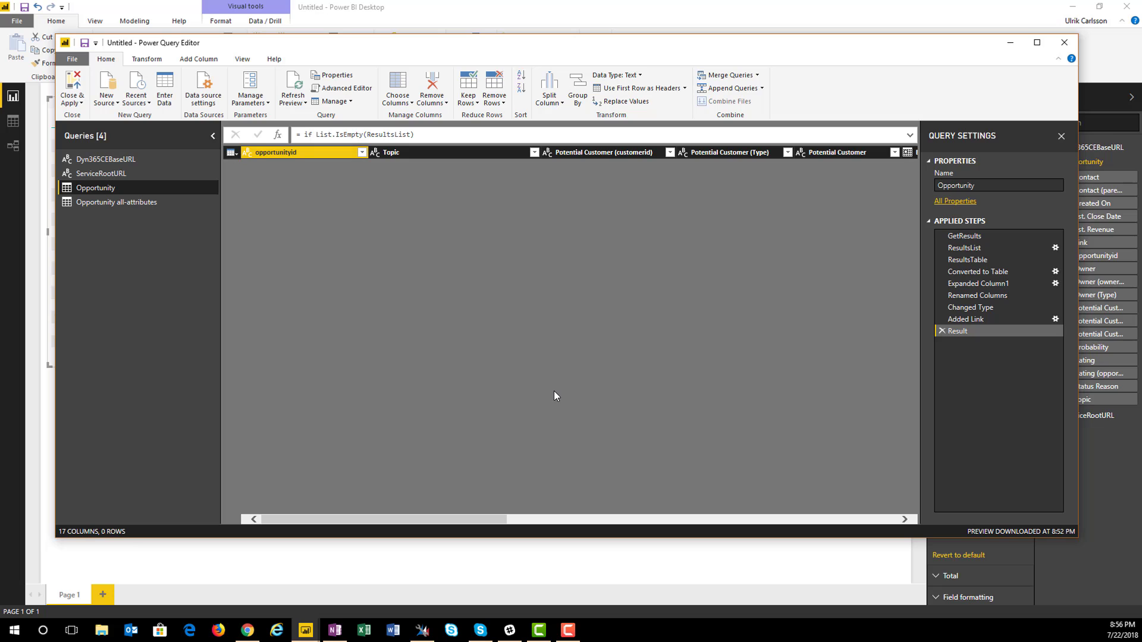
left_click(120, 202)
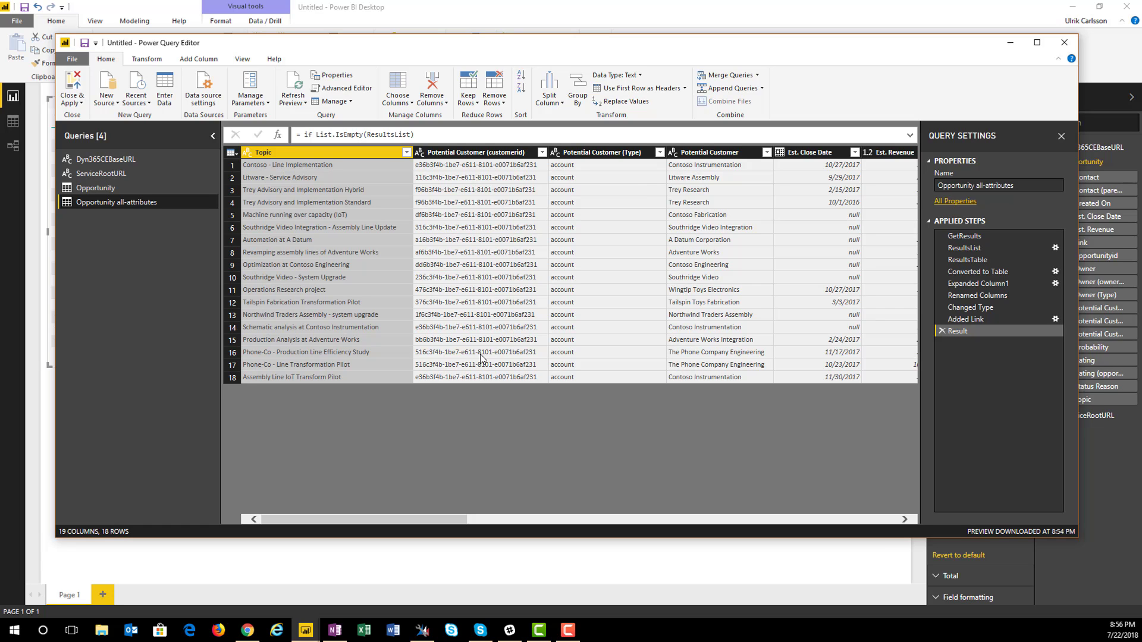
left_click_drag(391, 52, 454, 430)
left_click(217, 338)
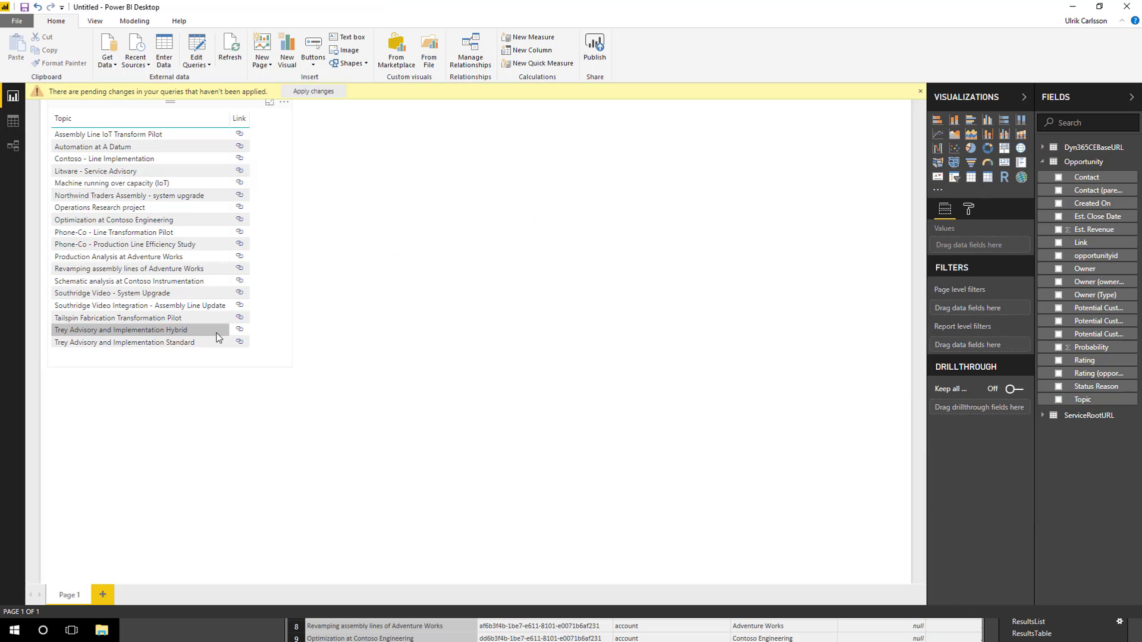